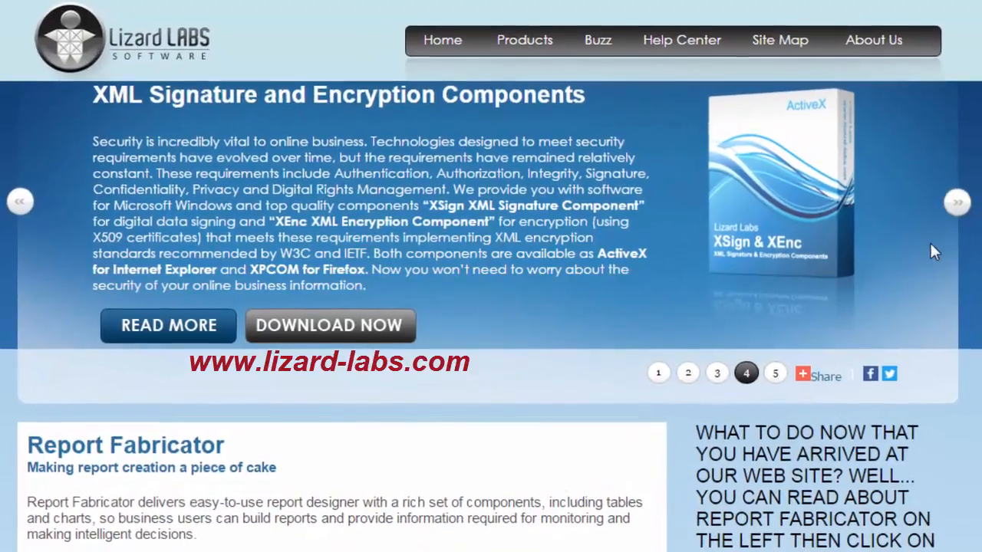
Browse the product banner slides on the lizard-labs.com Report Fabricator page and select the page's web address
left_click(958, 212)
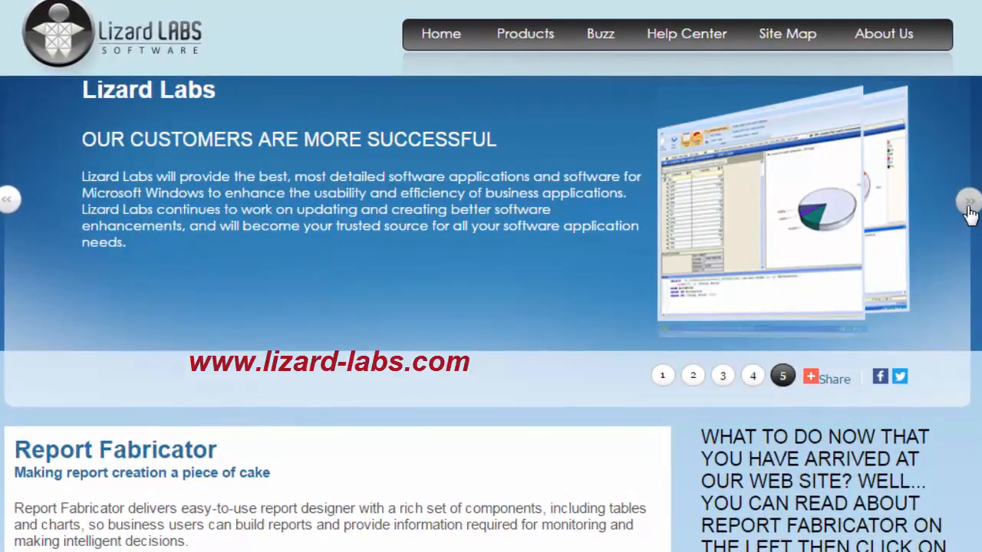
left_click(970, 213)
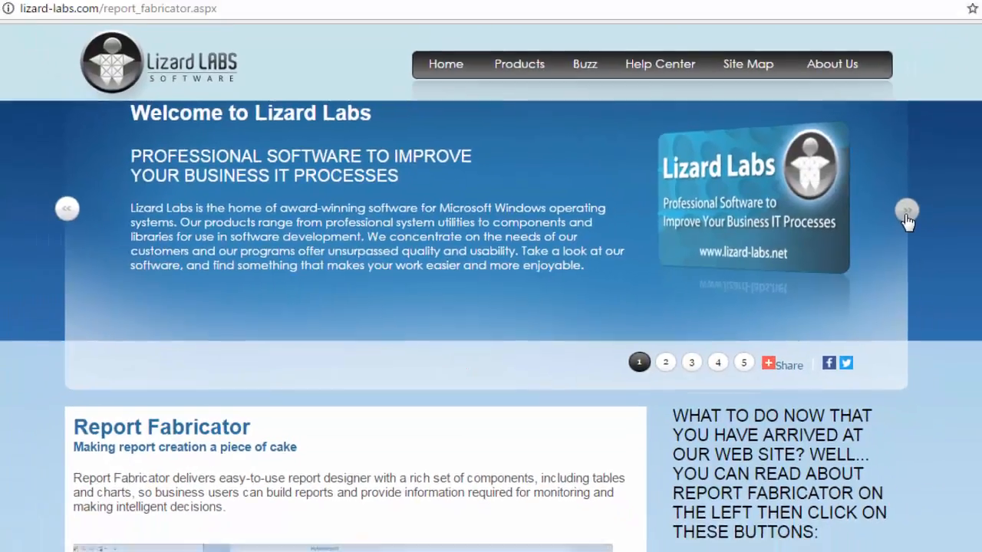
left_click(969, 213)
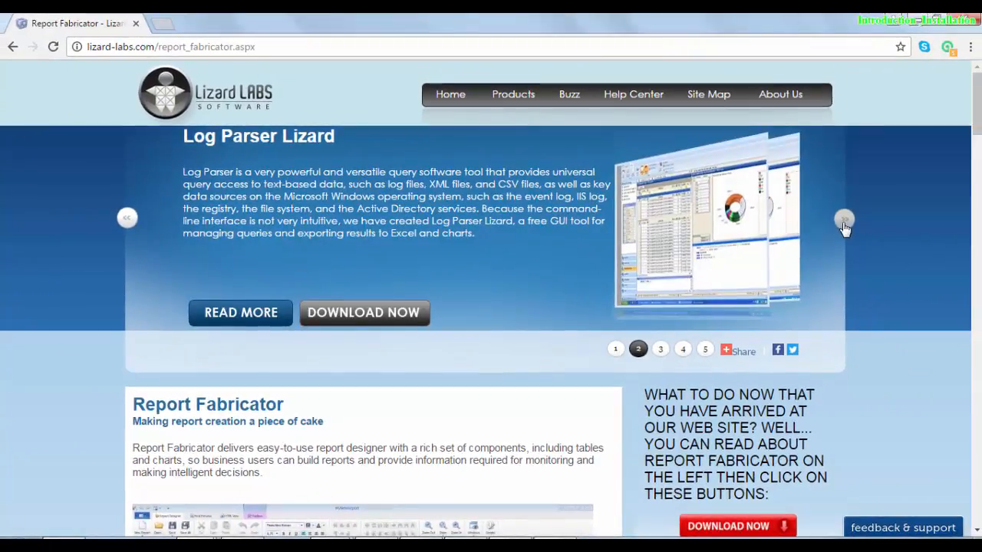
left_click(503, 48)
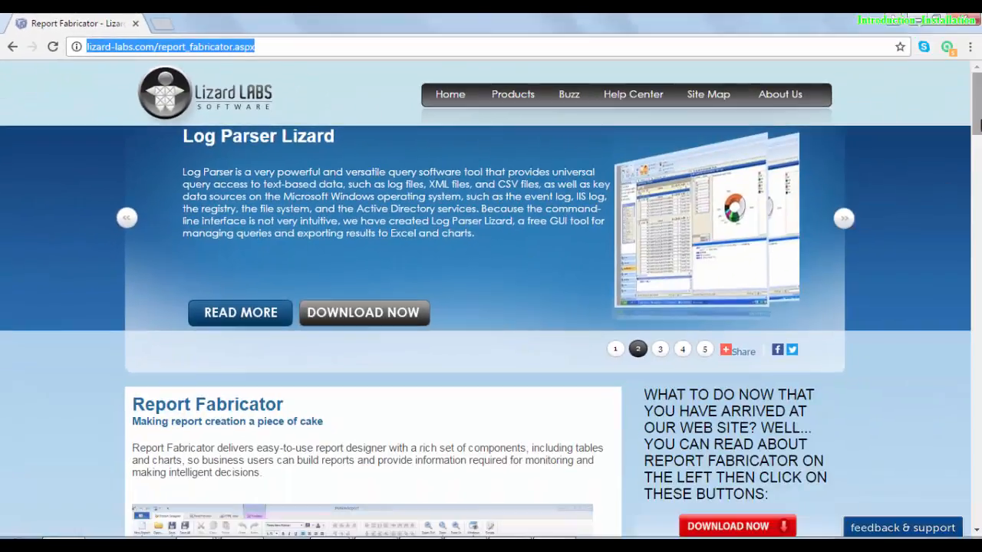
Examine the Report Fabricator page's major features, the list of supported data providers and the readable file types
left_click_drag(979, 124, 979, 166)
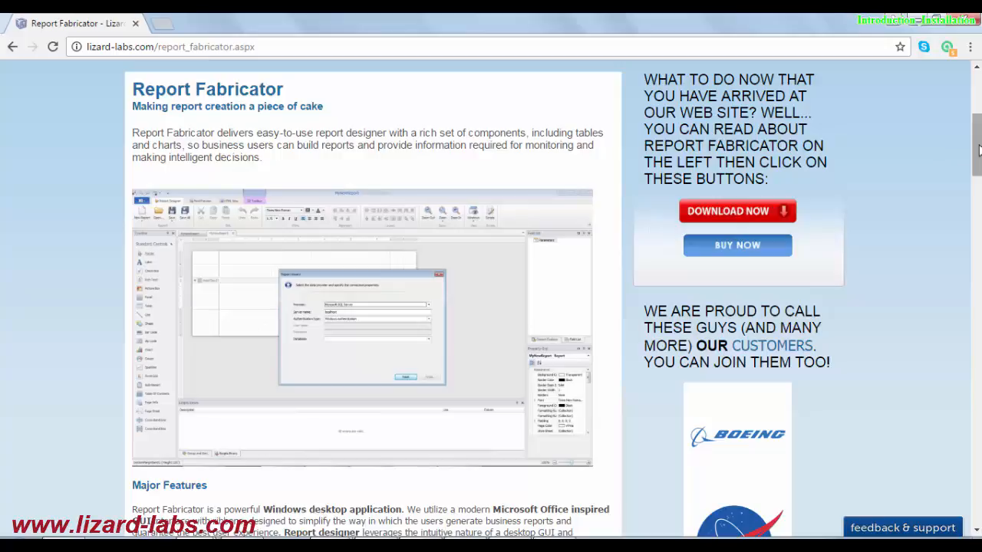
scroll(978, 150, "down", 3)
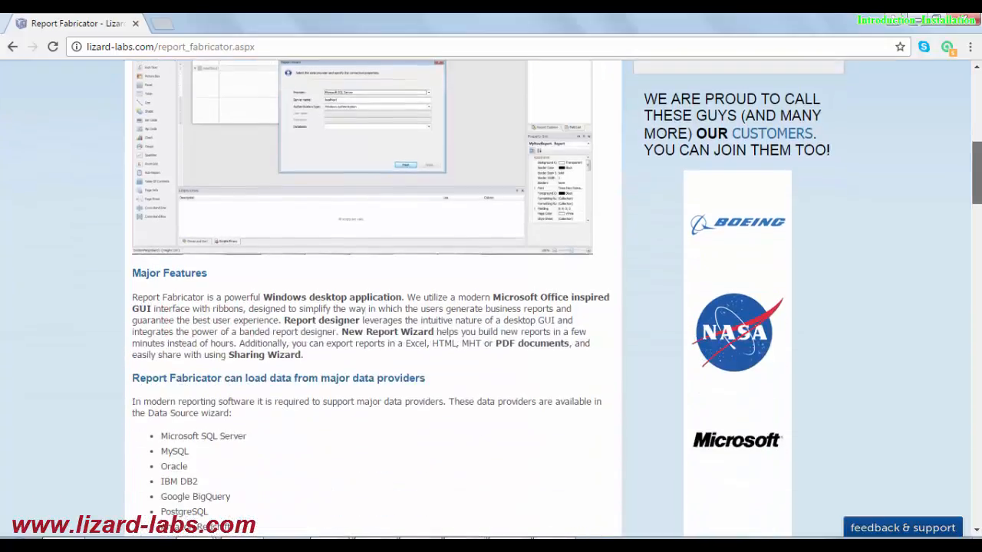
scroll(491, 299, "down", 3)
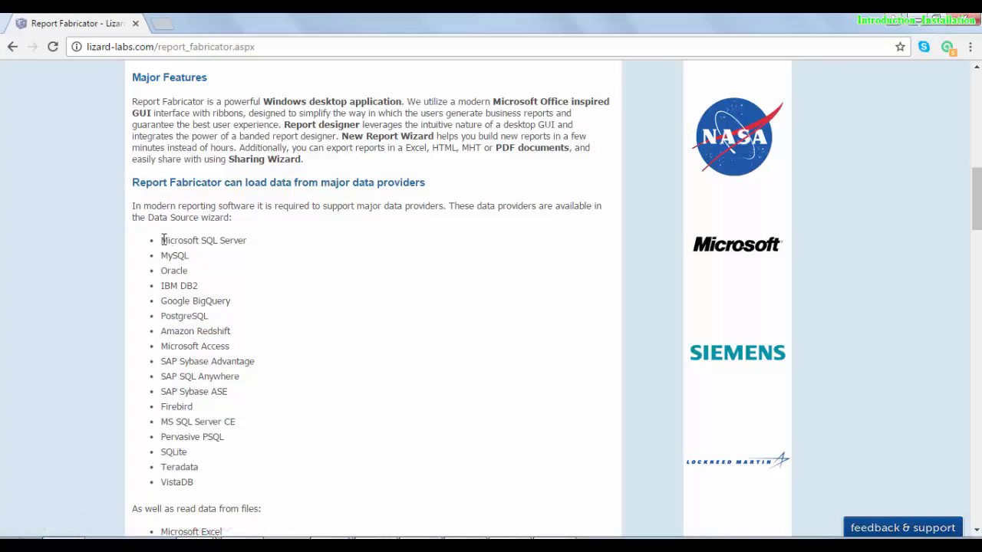
mouse_move(161, 240)
left_mouse_down()
mouse_move(192, 316)
mouse_move(197, 485)
left_mouse_up()
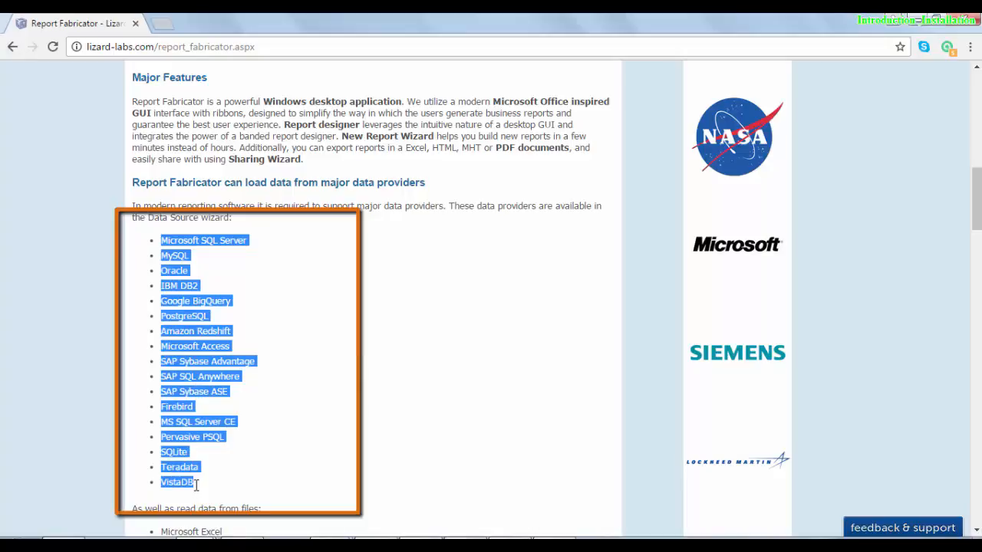
left_click(250, 300)
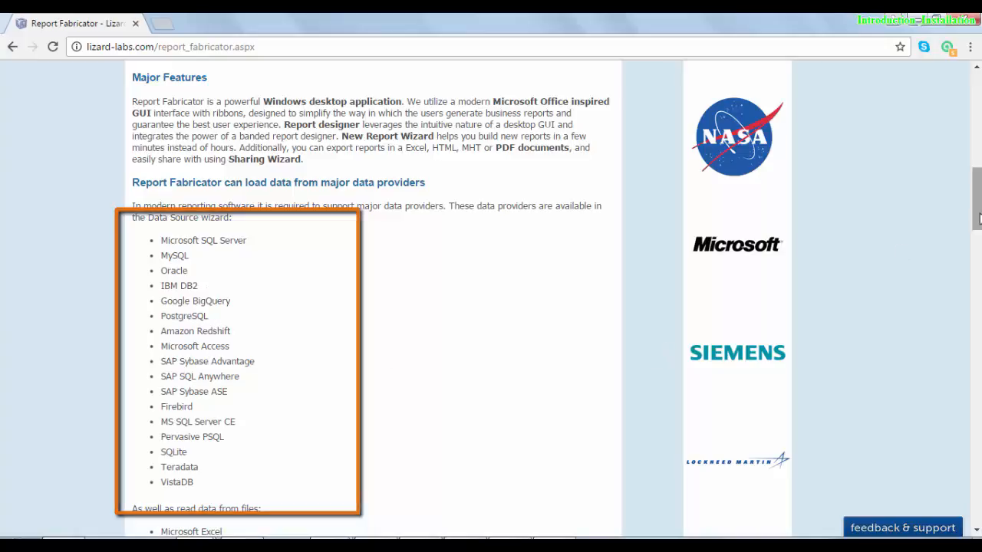
left_click_drag(979, 214, 979, 238)
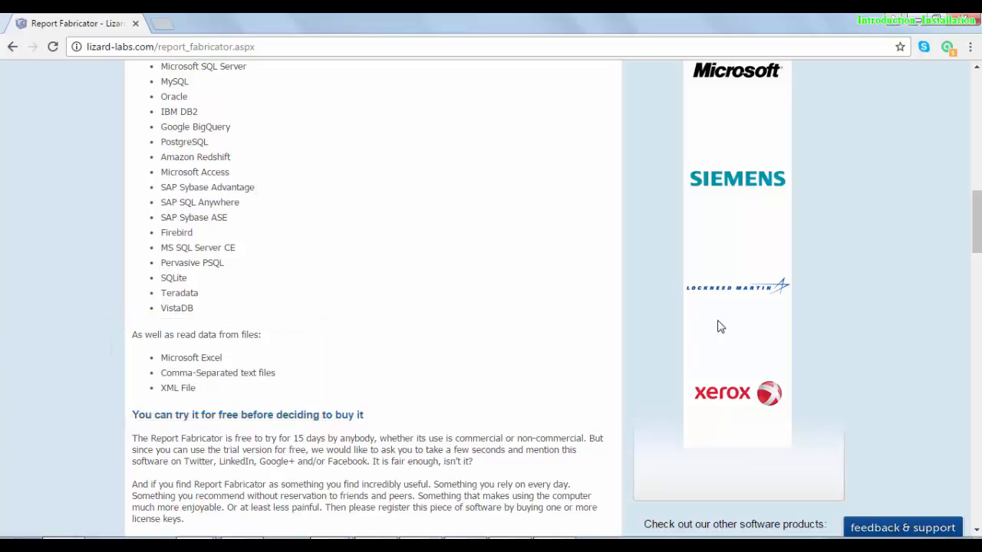
Download the free trial version of Report Fabricator and run the downloaded ReportFabricatorSetup (1).msi installer
left_click_drag(978, 207, 976, 254)
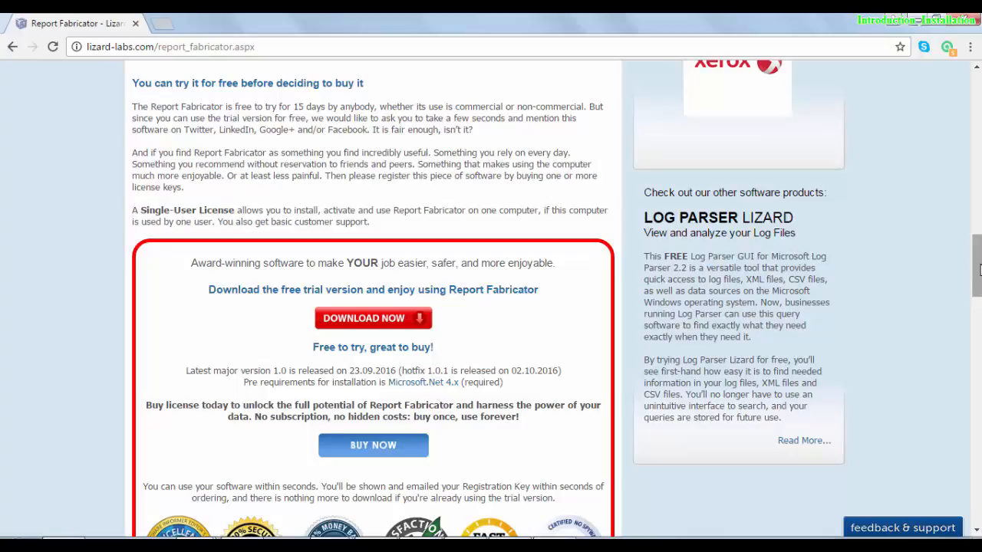
left_click(390, 319)
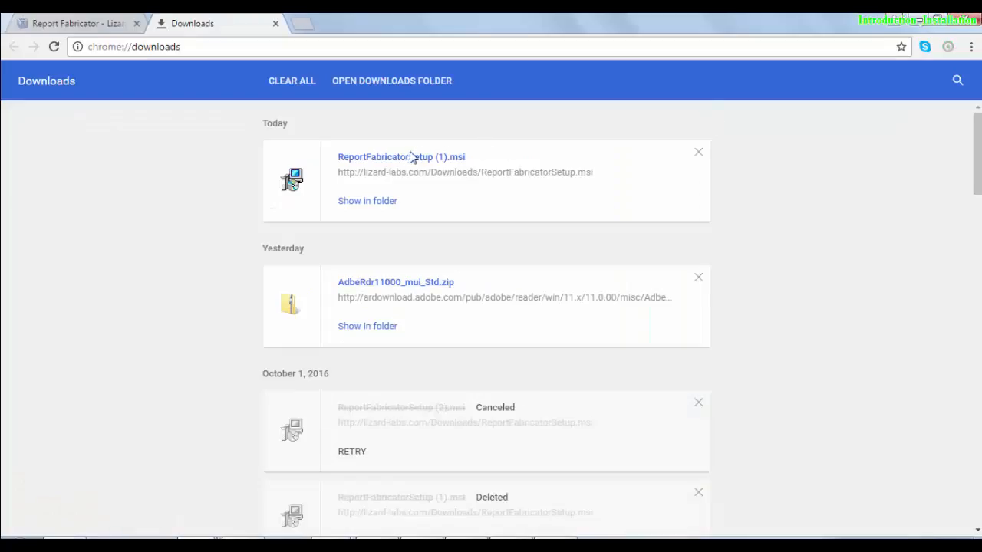
left_click(410, 158)
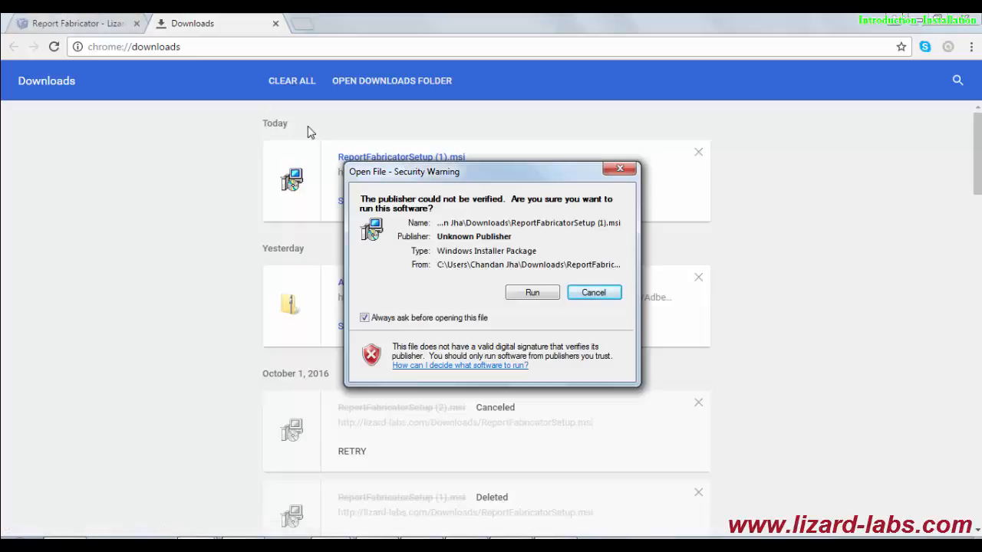
left_click_drag(475, 171, 375, 135)
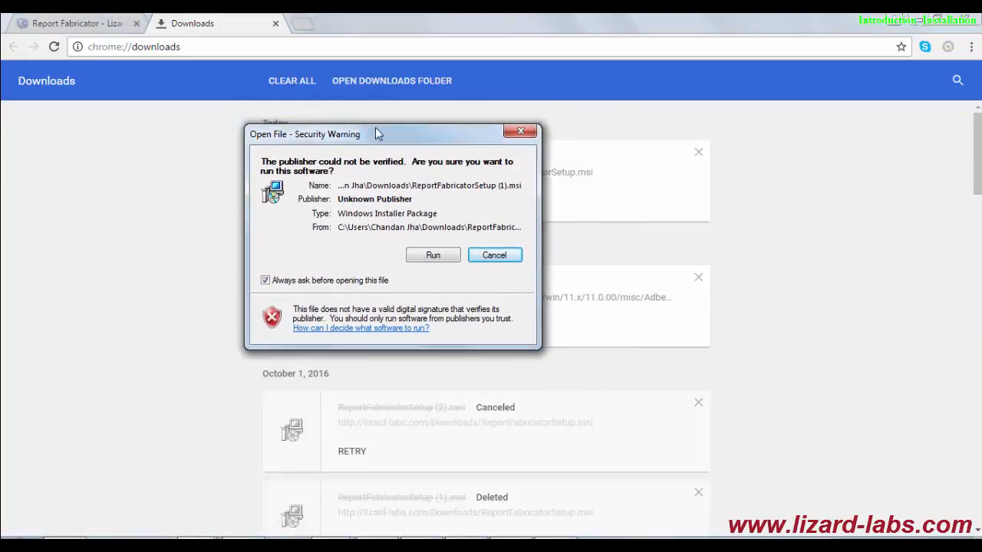
left_click(429, 257)
left_click(104, 21)
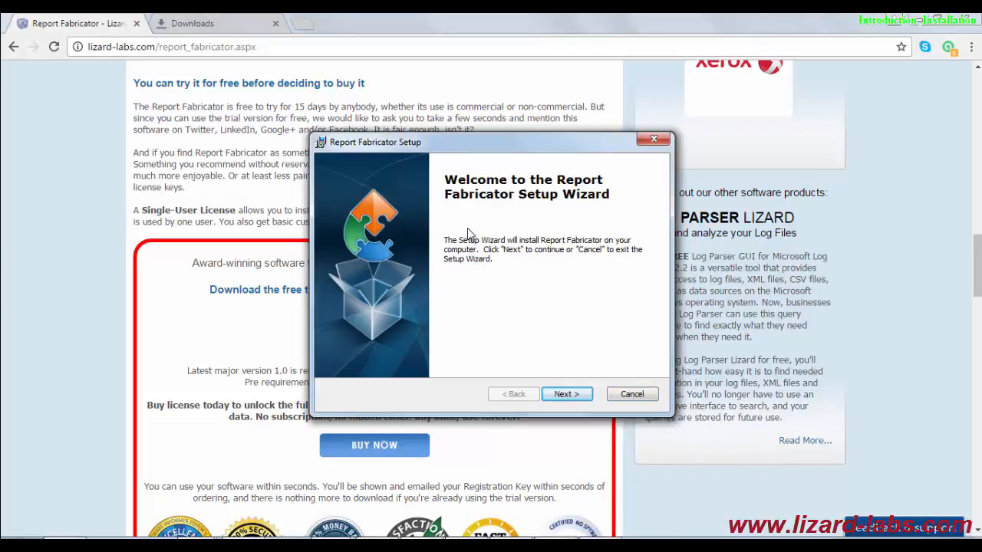
Accept the license agreement in the setup wizard and proceed with the default installation folder
left_click(584, 395)
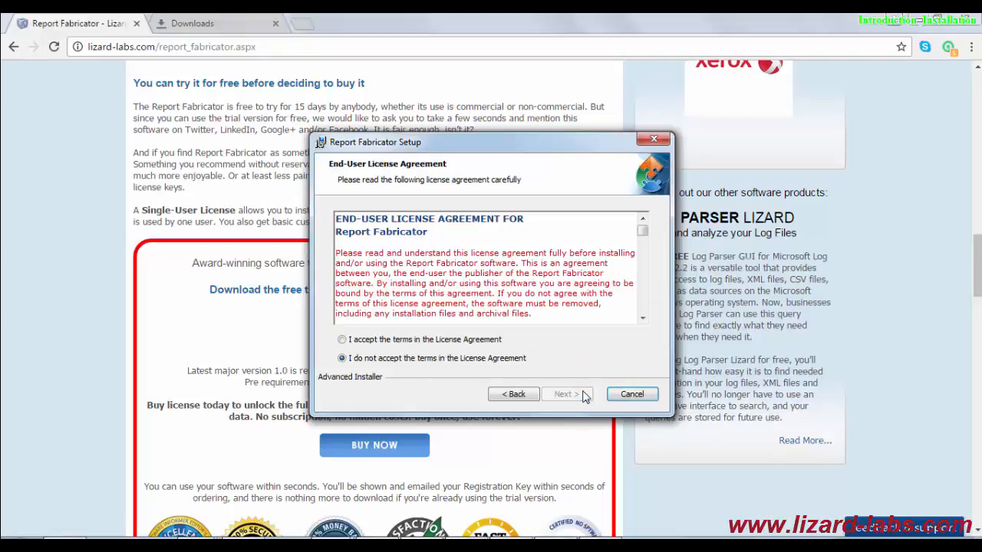
left_click(428, 340)
left_click_drag(645, 238, 642, 309)
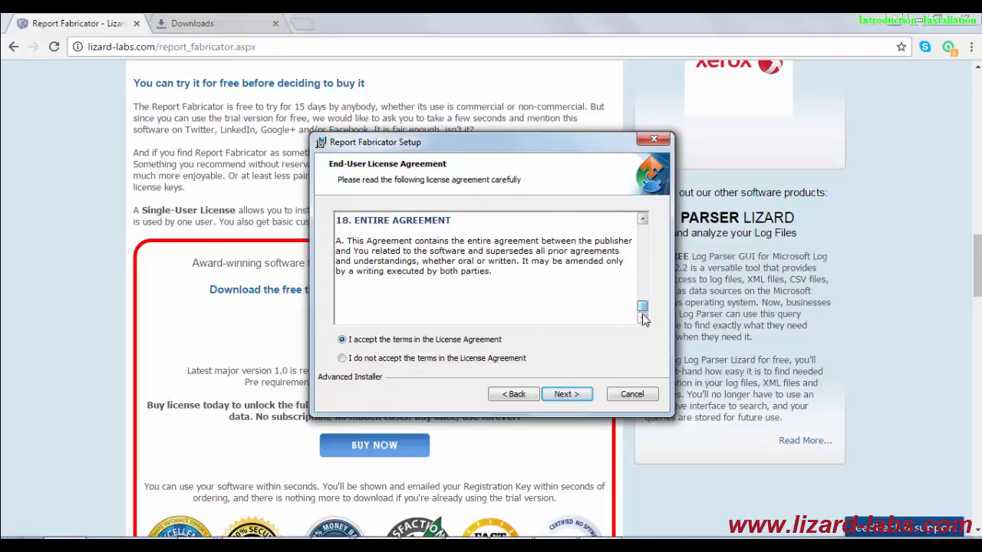
left_click(576, 395)
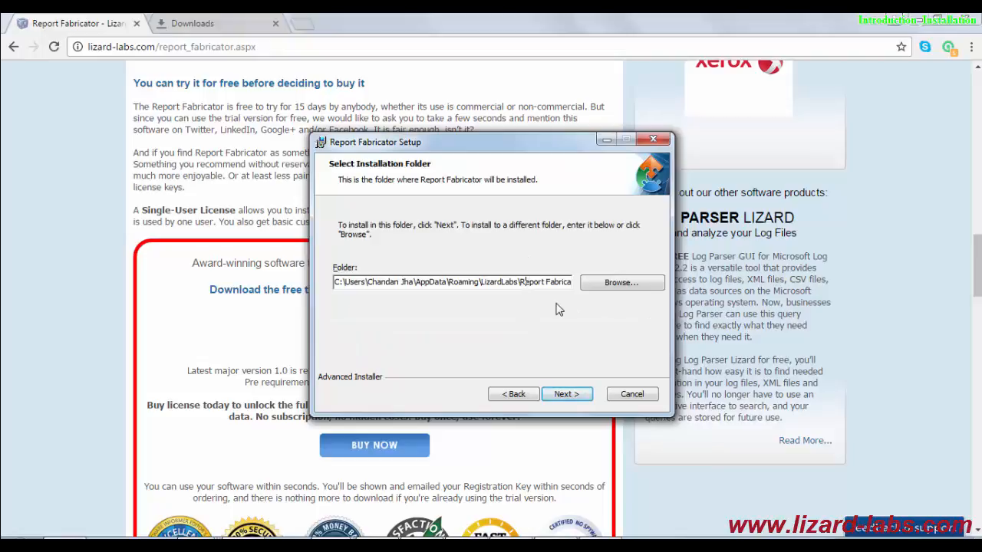
left_click(579, 396)
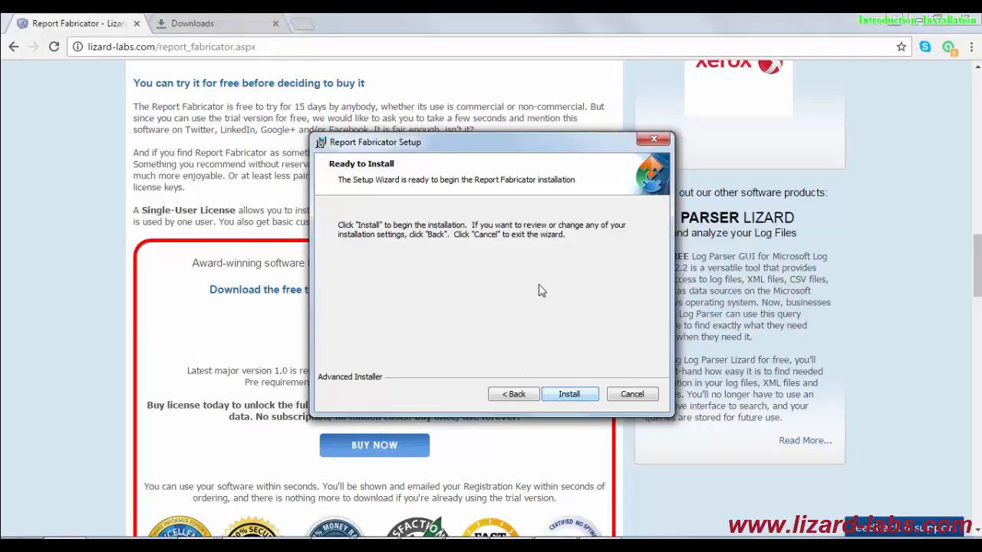
Cancel the Report Fabricator installation and exit the setup wizard
left_click(628, 397)
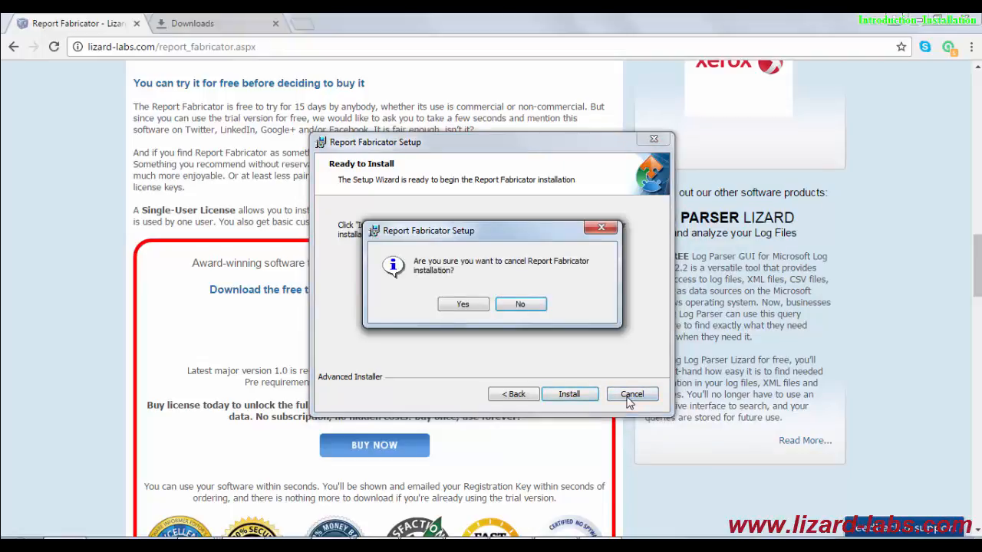
left_click(465, 305)
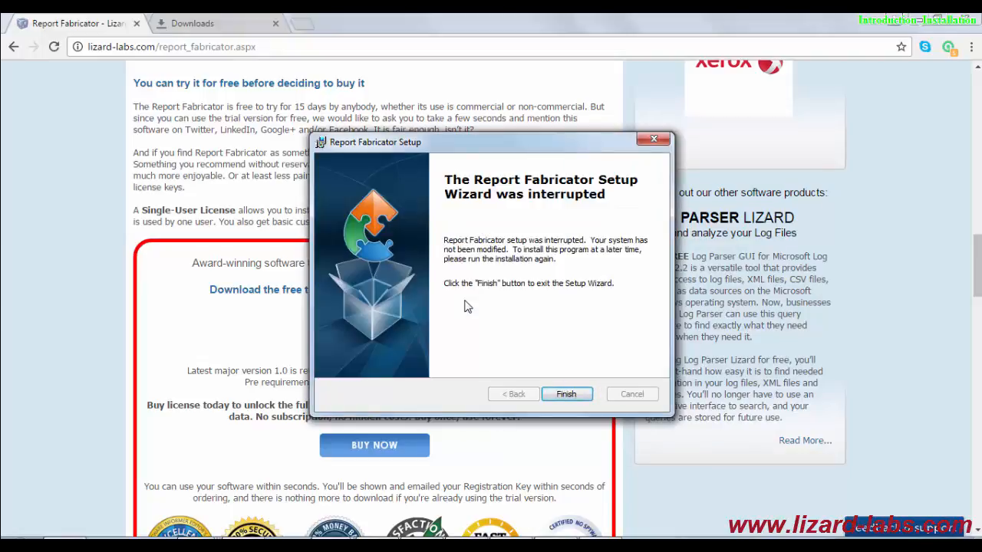
left_click(572, 401)
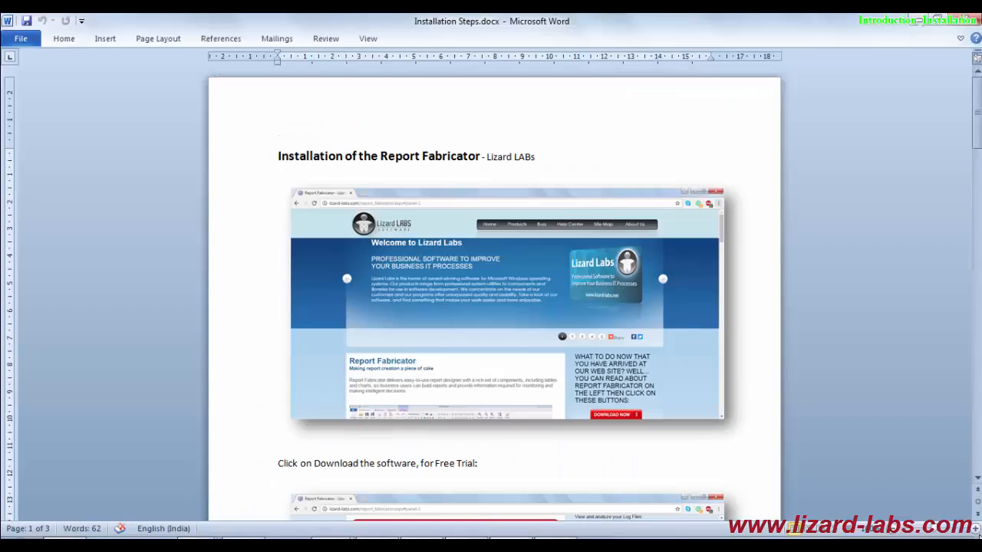
Review the Installation Steps.docx guide in Word, examining the activation type, trial key request and wizard completion screenshots
scroll(490, 307, "up", 1, "ctrl")
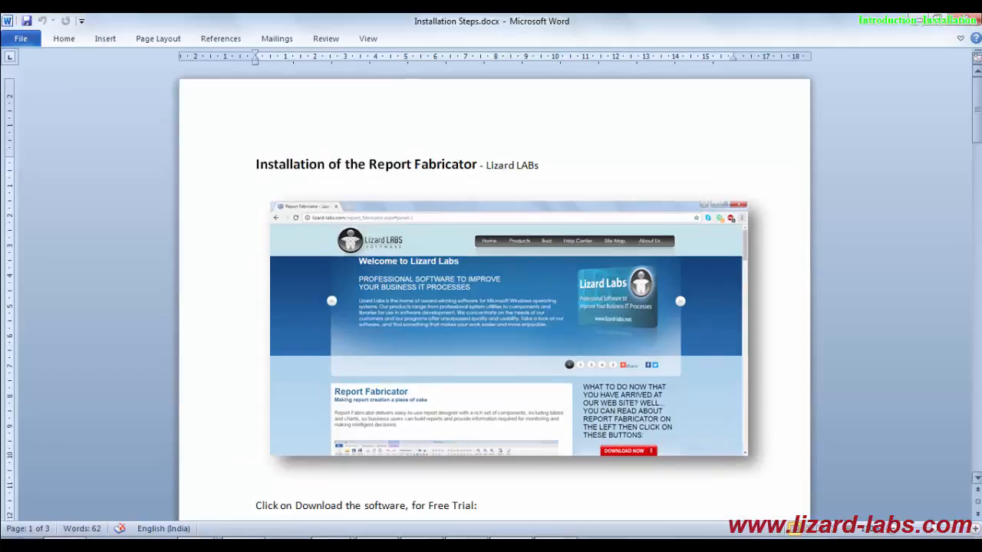
left_click_drag(976, 115, 976, 290)
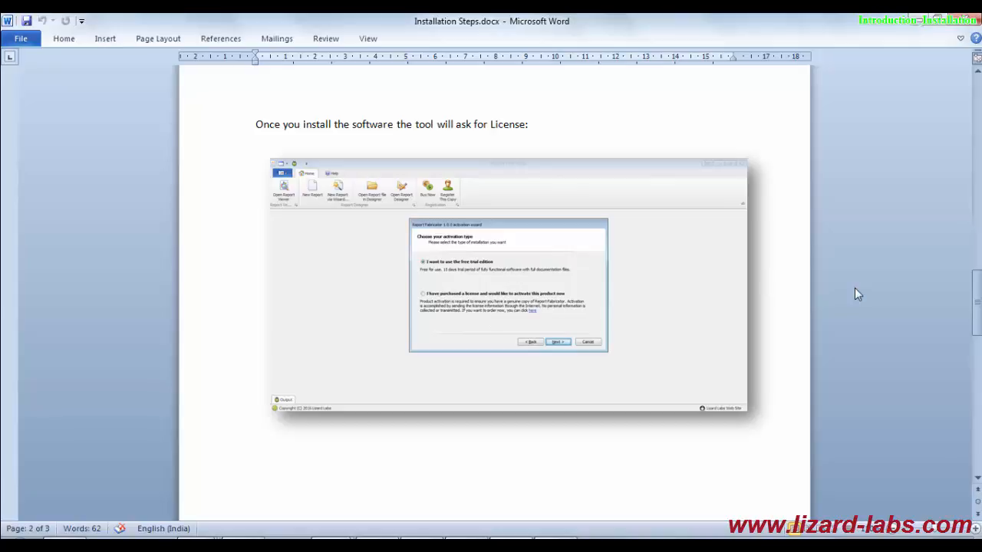
left_click_drag(977, 287, 978, 358)
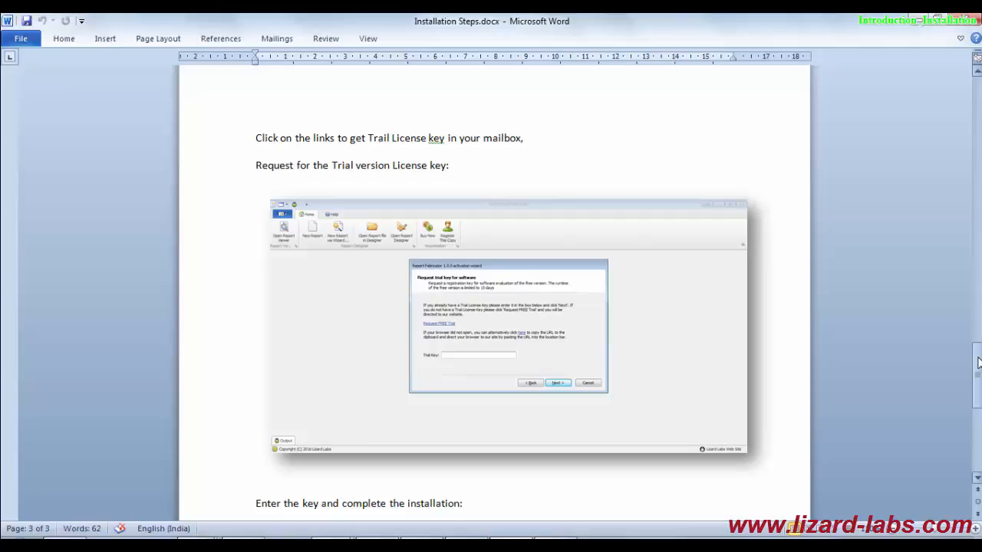
left_click(445, 356)
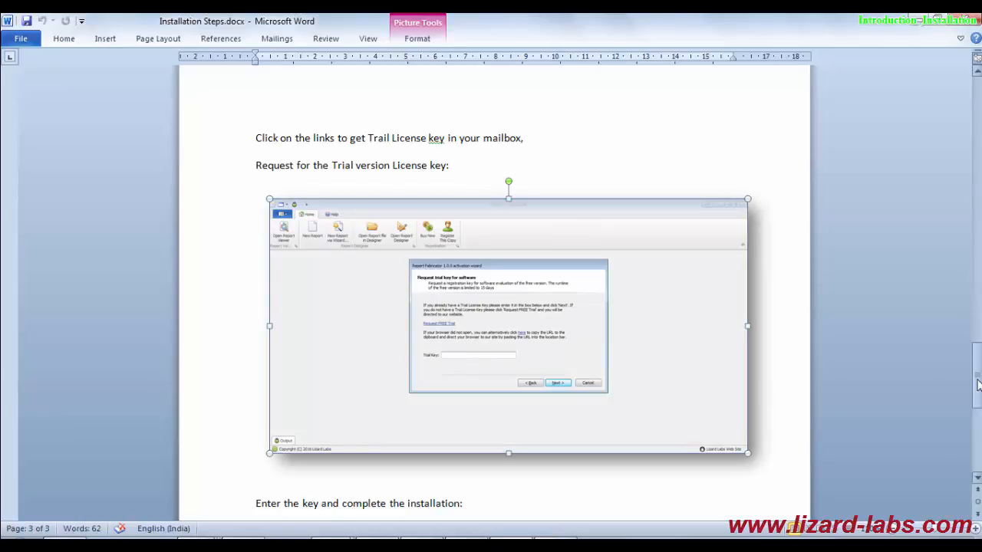
left_click_drag(976, 383, 977, 428)
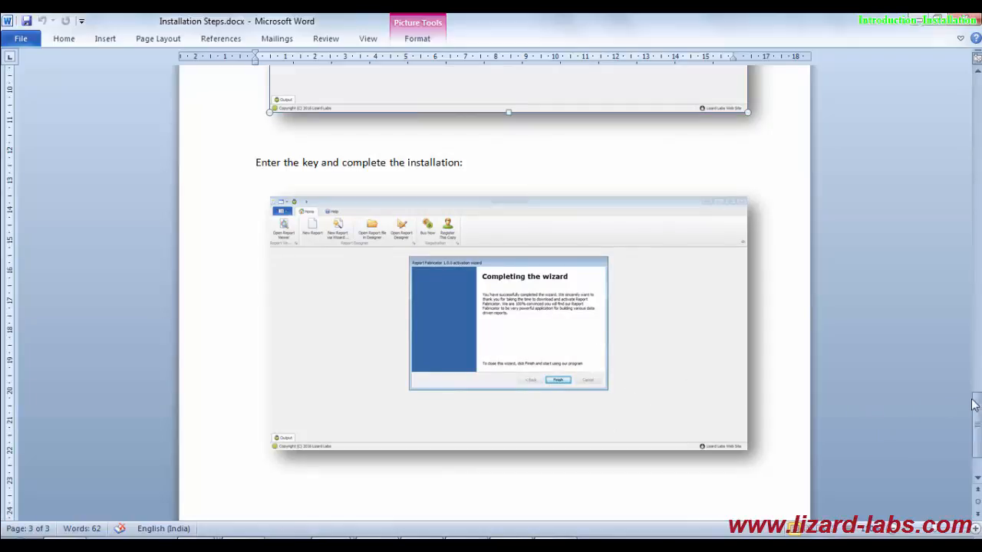
left_click_drag(977, 405, 977, 408)
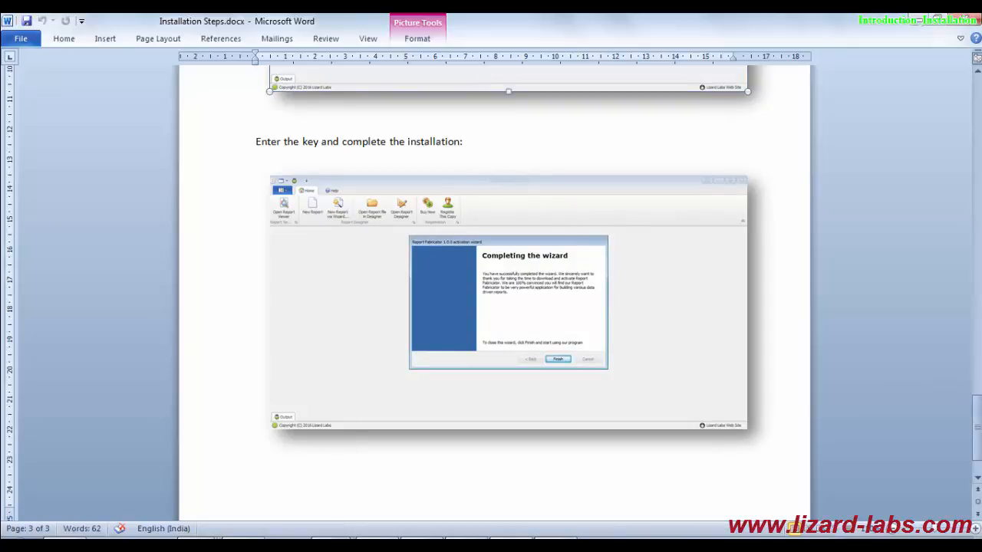
Switch to the Report Fabricator window and bring up its Home commands
mouse_move(341, 539)
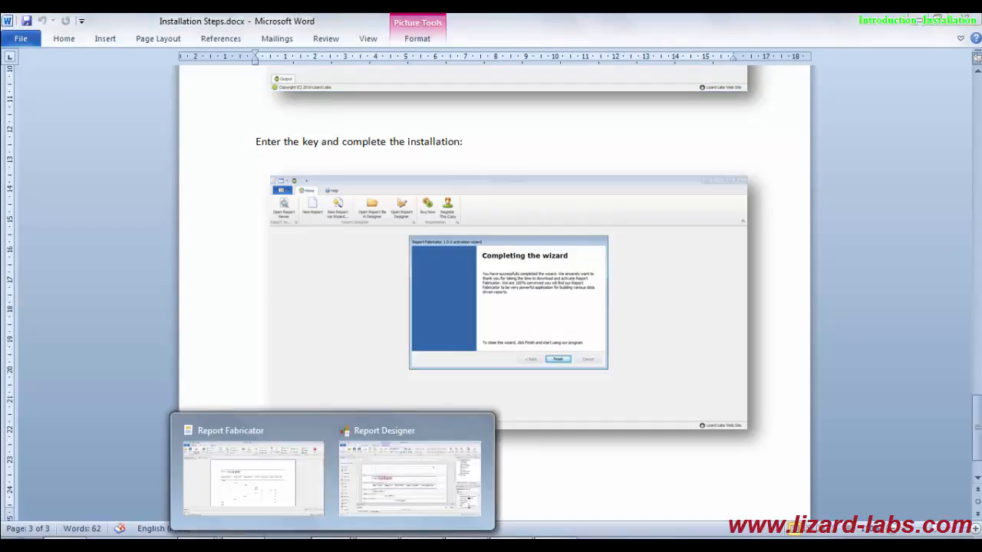
left_click(295, 483)
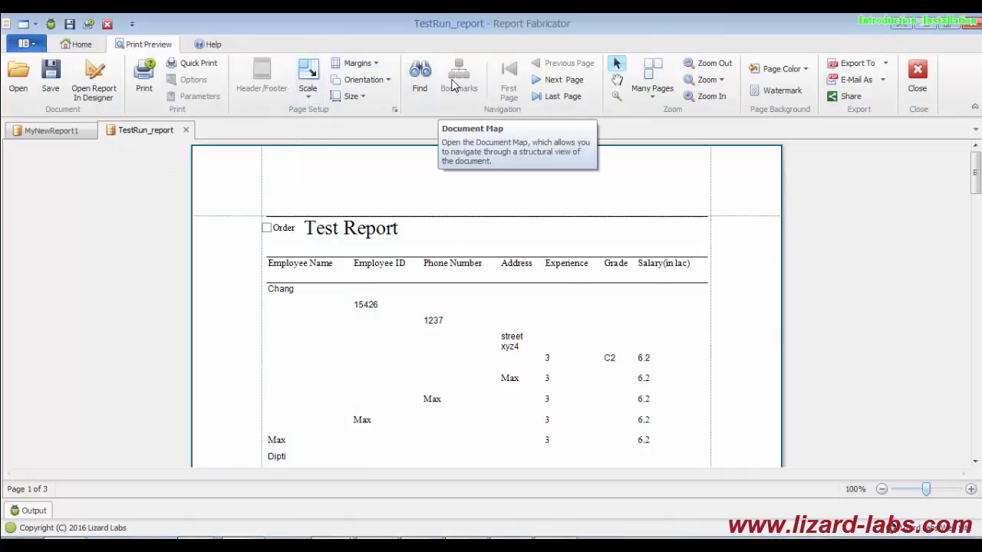
left_click(75, 45)
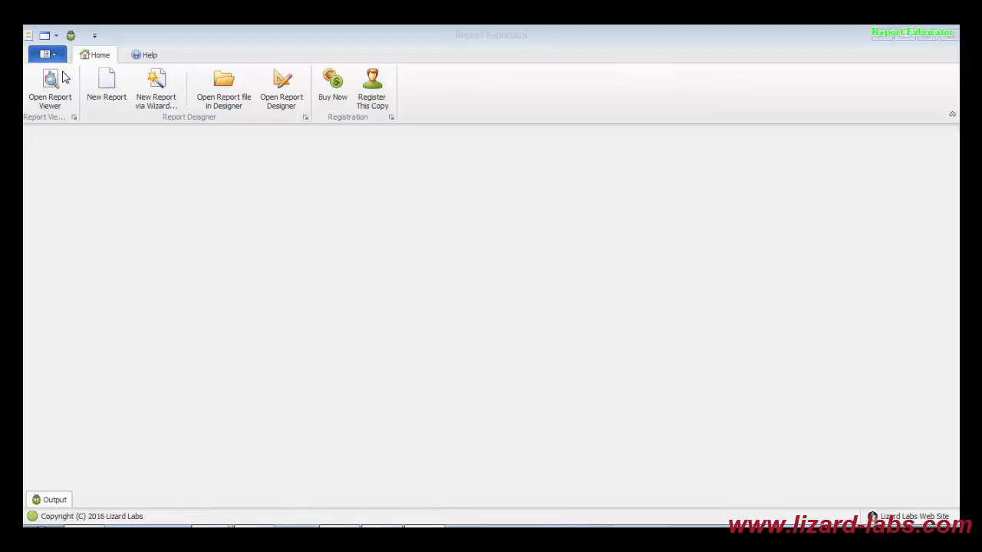
Look through the standard and bonus skins offered for the application's look and feel without choosing one
left_click(27, 45)
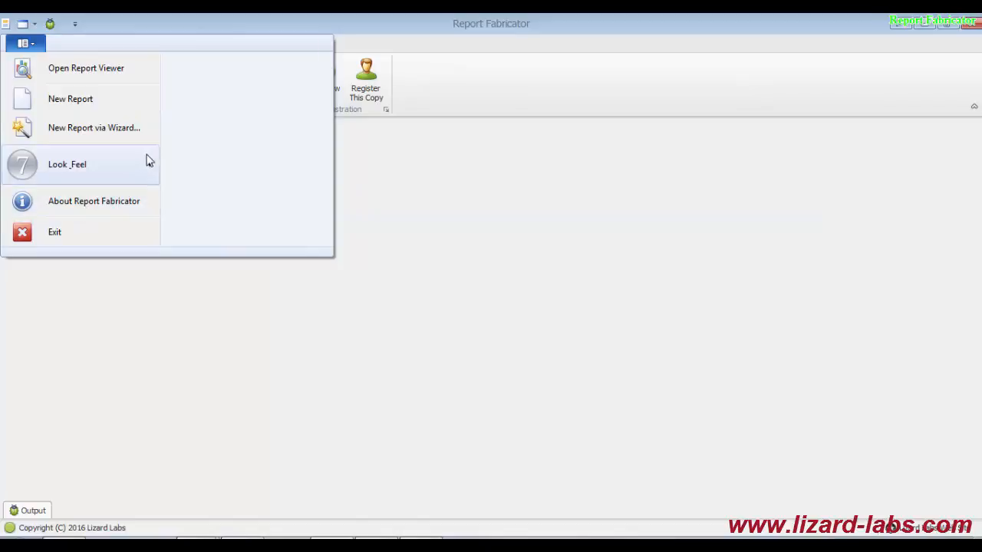
mouse_move(135, 167)
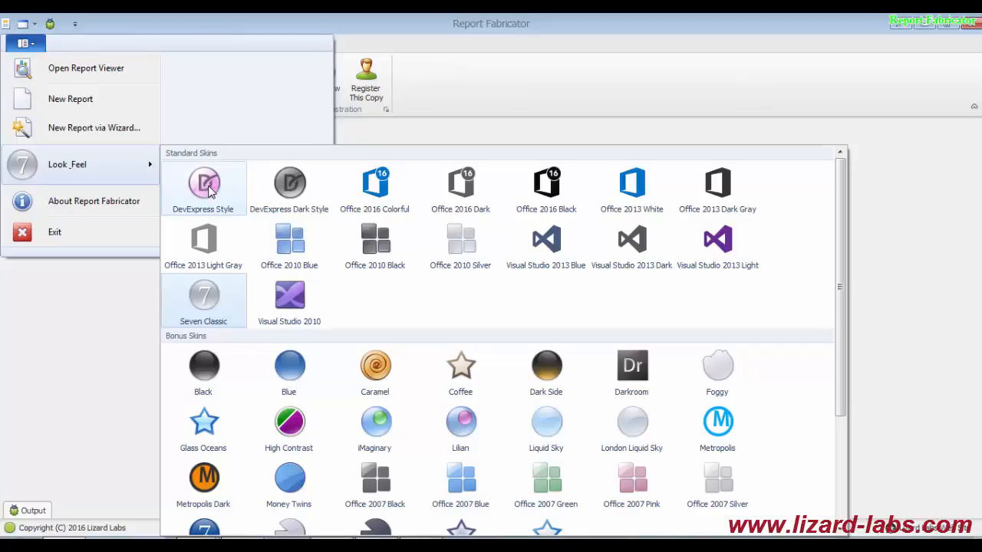
left_click(344, 26)
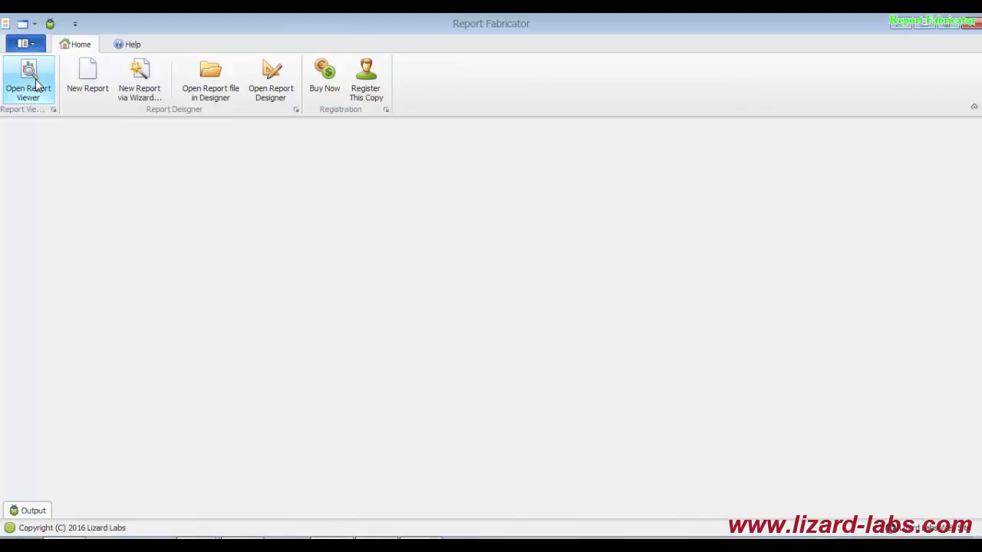
Start a new report in the Report Wizard and choose Data-bound Report as the report type
left_click(101, 91)
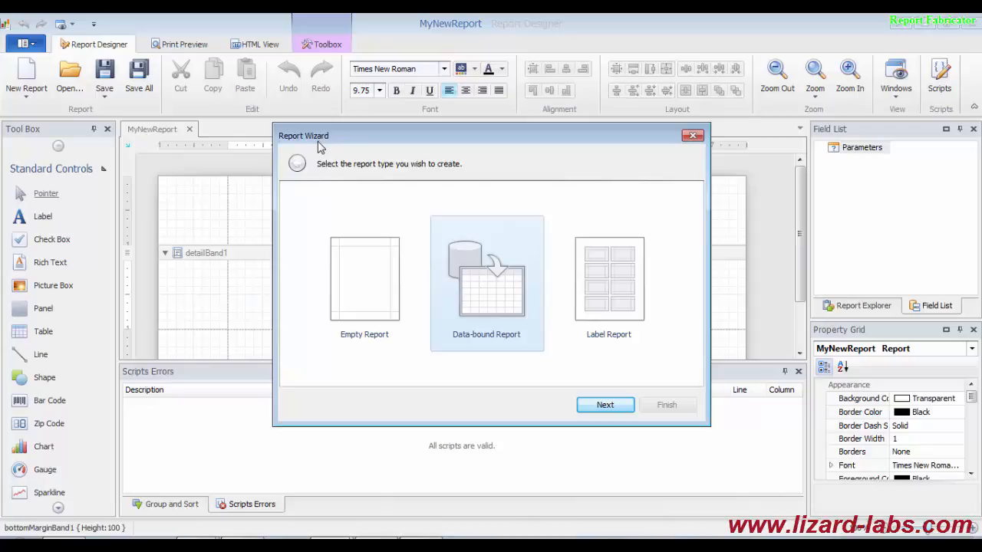
left_click(378, 300)
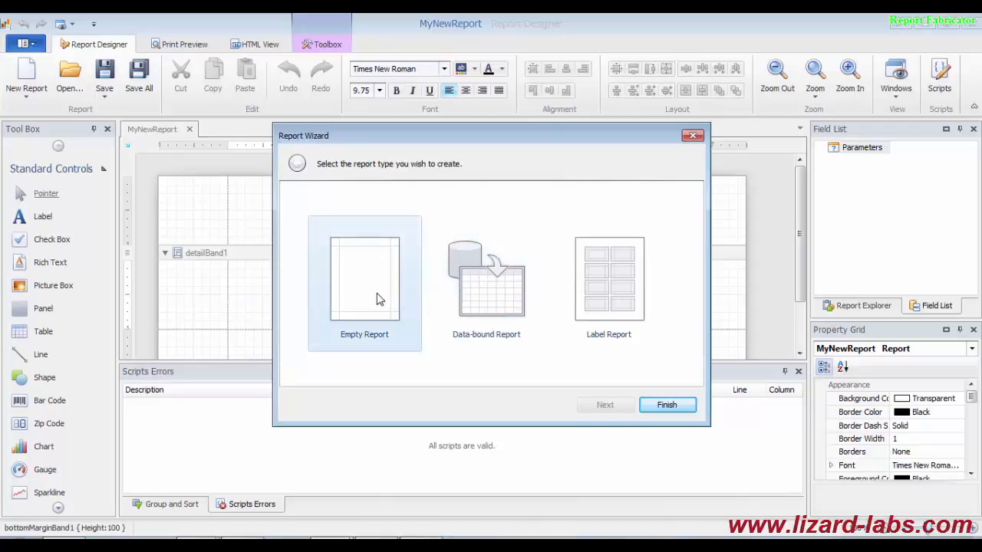
left_click(473, 285)
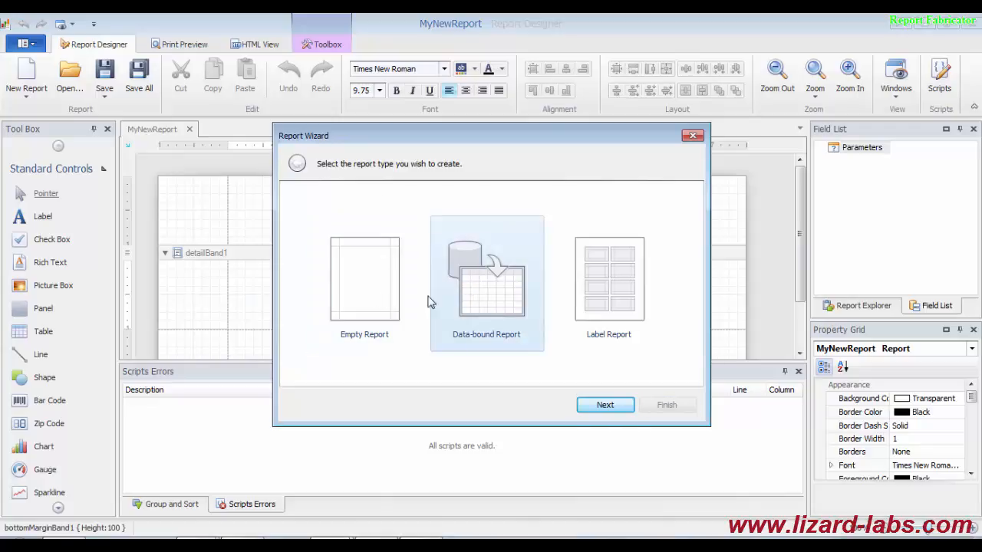
left_click(353, 307)
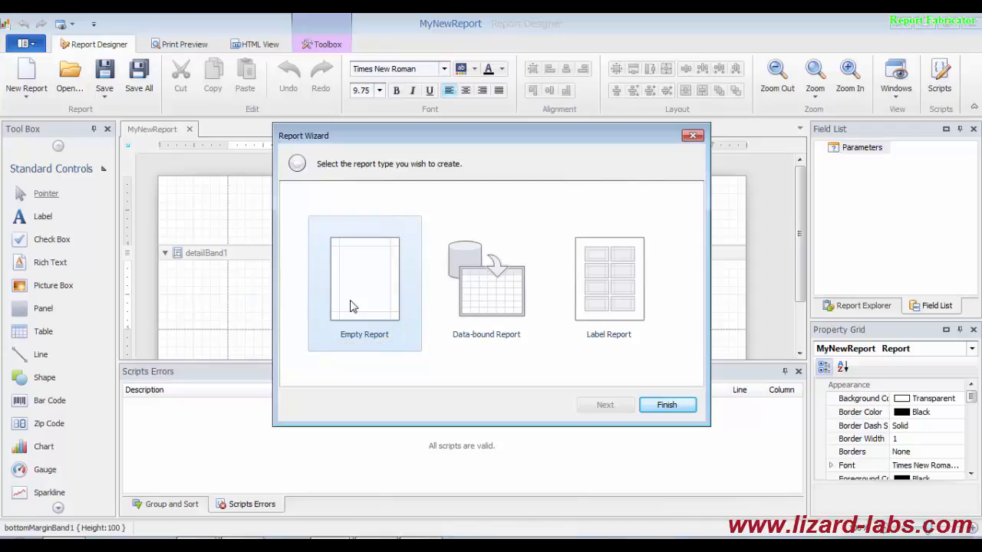
left_click(480, 312)
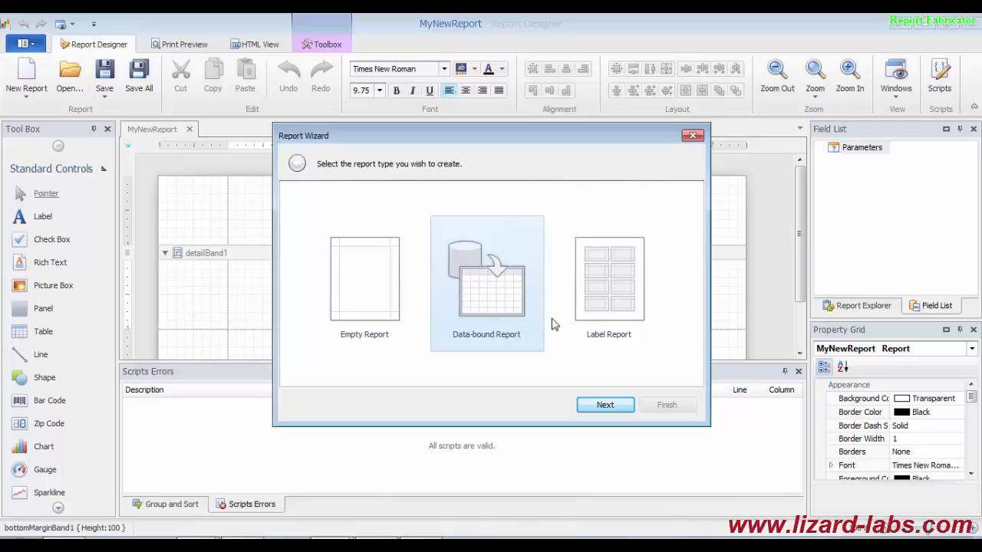
left_click(603, 324)
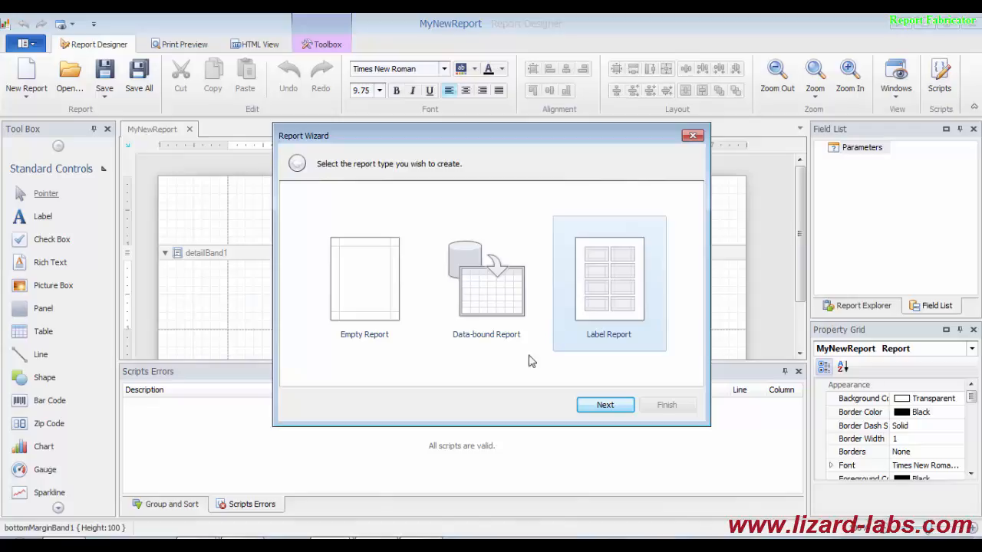
left_click(485, 308)
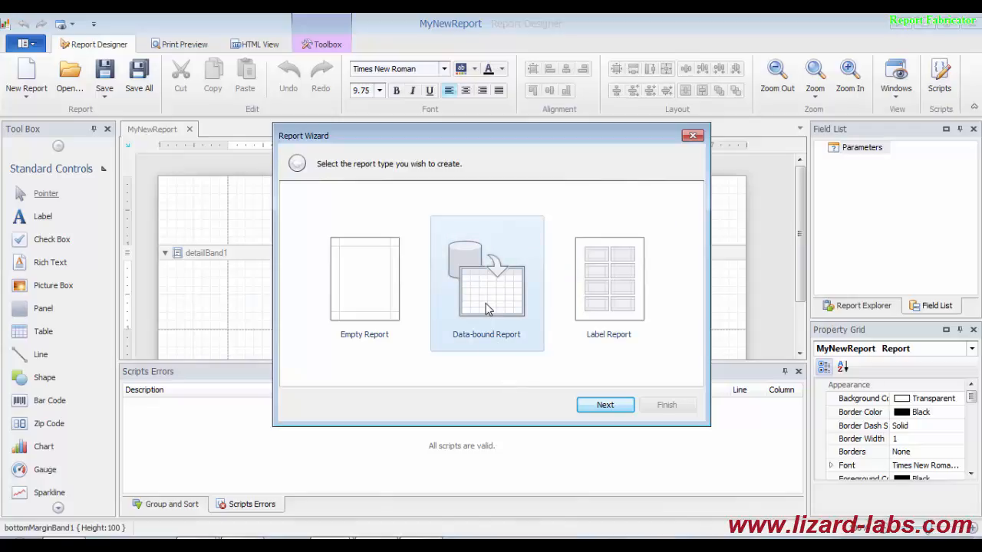
left_click(618, 412)
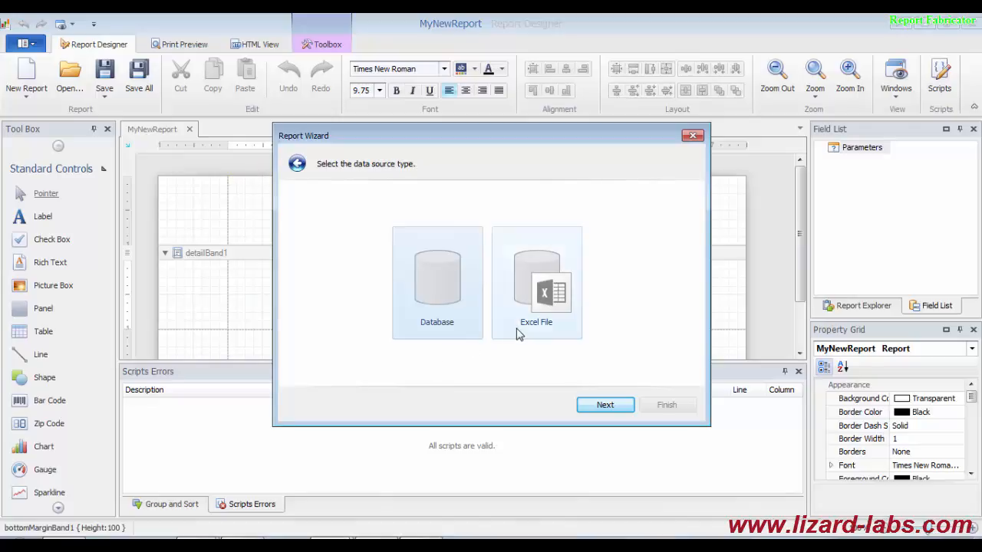
Review the data providers offered for a Database source and return to the data source type choice
left_click(579, 318)
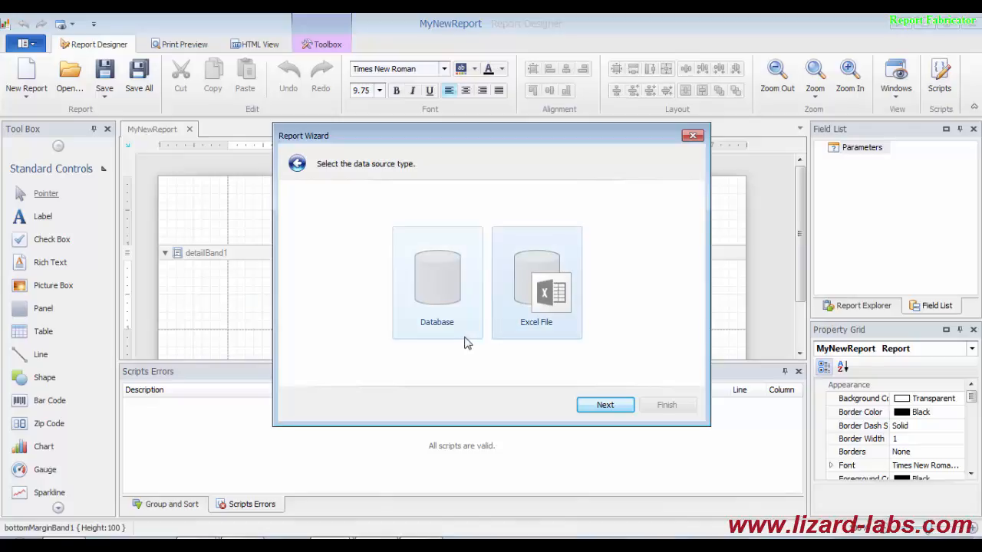
left_click(452, 311)
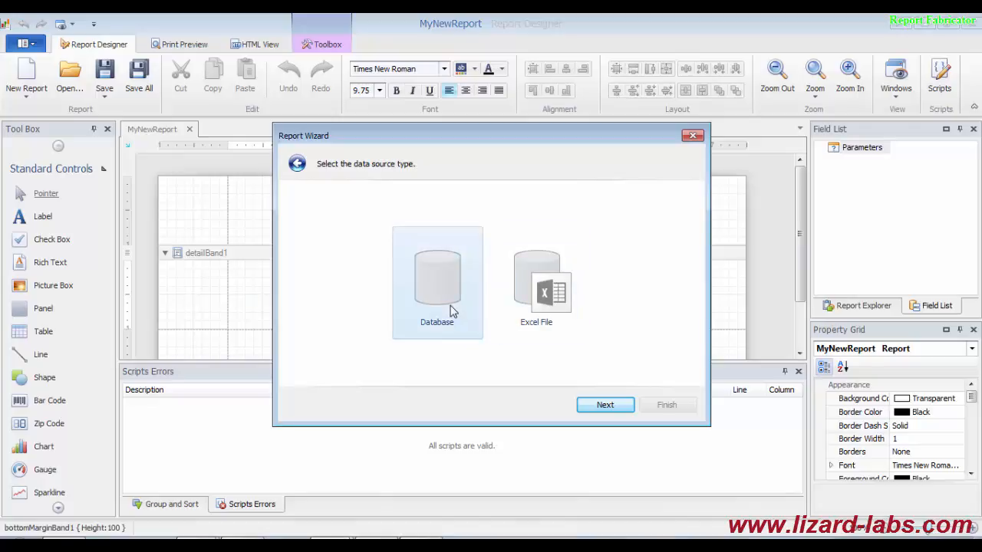
left_click(605, 405)
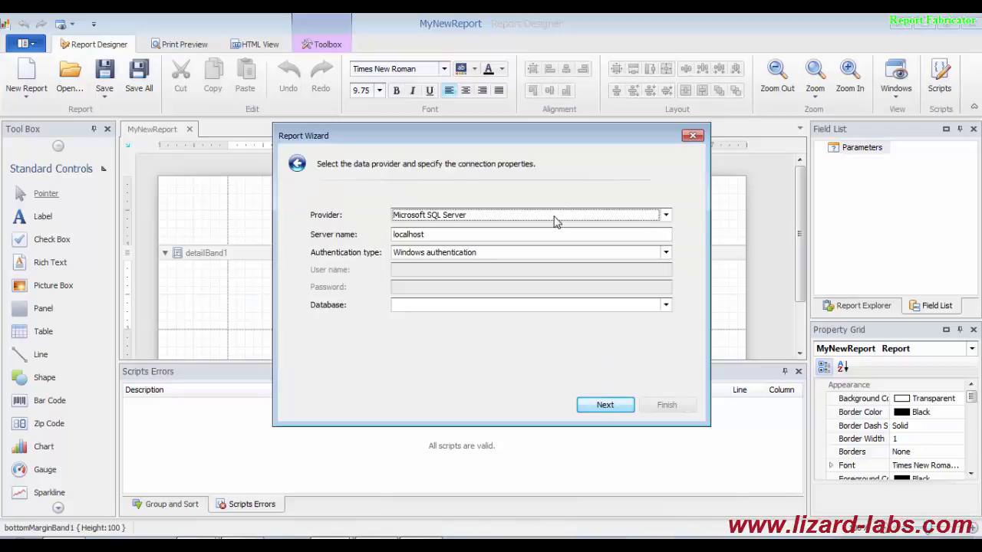
left_click(666, 215)
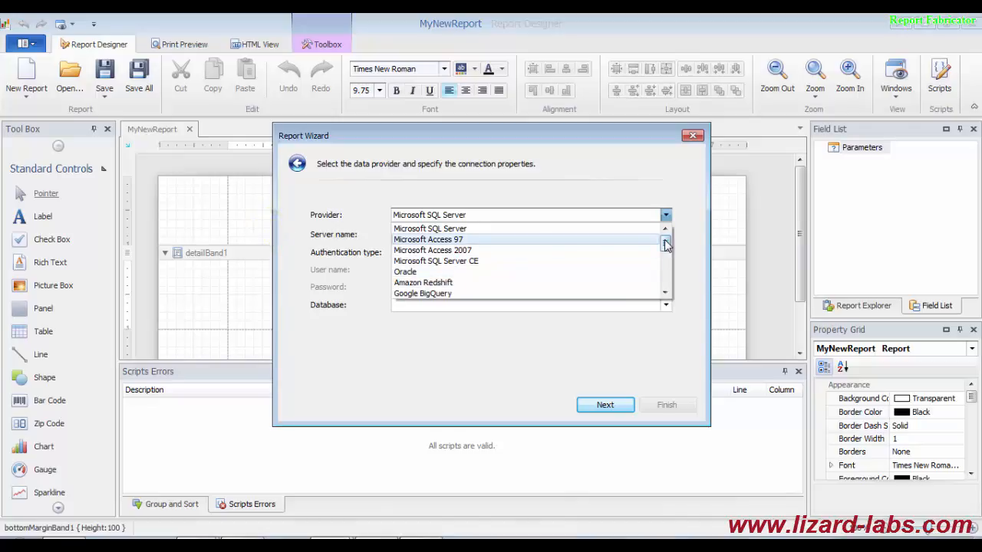
mouse_move(665, 245)
left_mouse_down()
mouse_move(666, 284)
mouse_move(664, 244)
left_mouse_up()
left_click(651, 202)
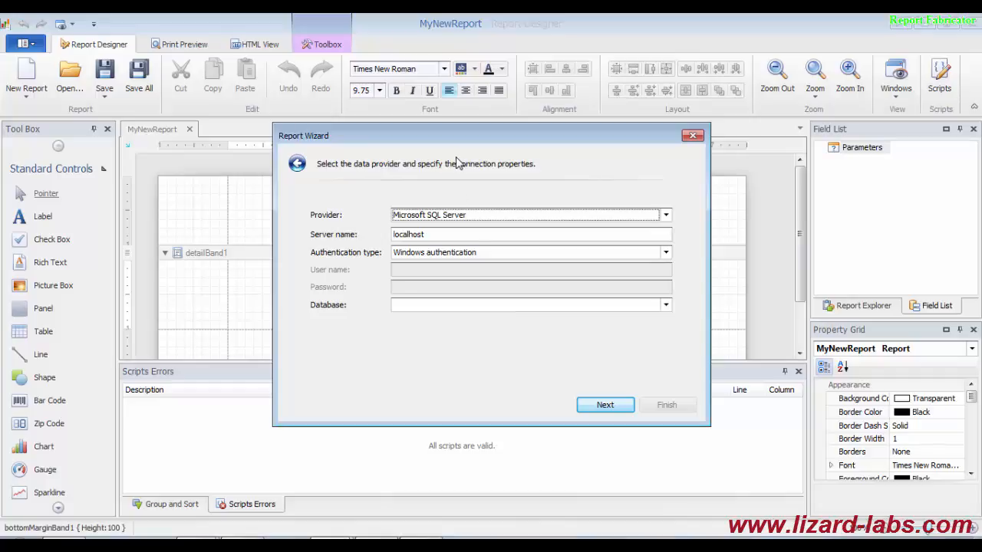
left_click(298, 165)
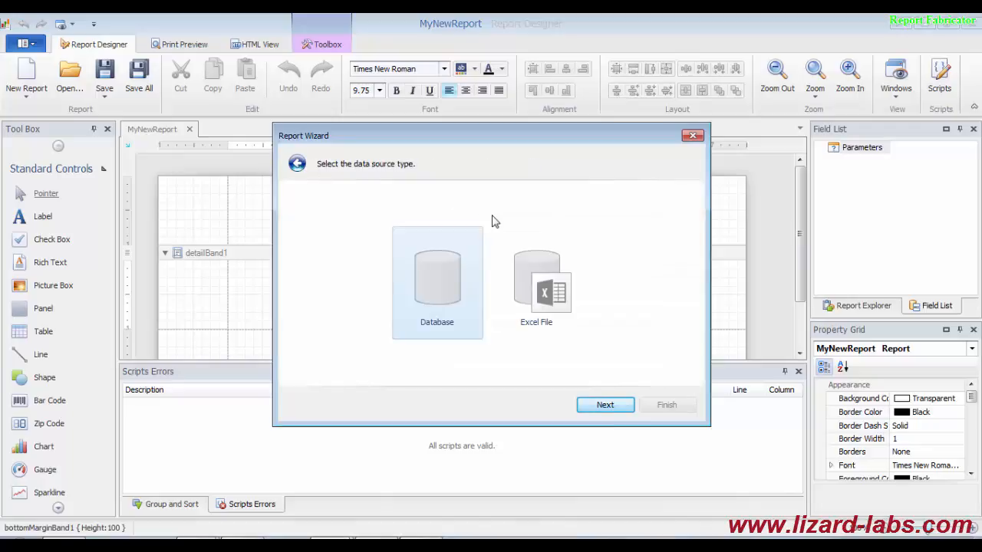
Use an Excel File data source and load TestData_RF.xlsx from the Desktop
left_click(550, 321)
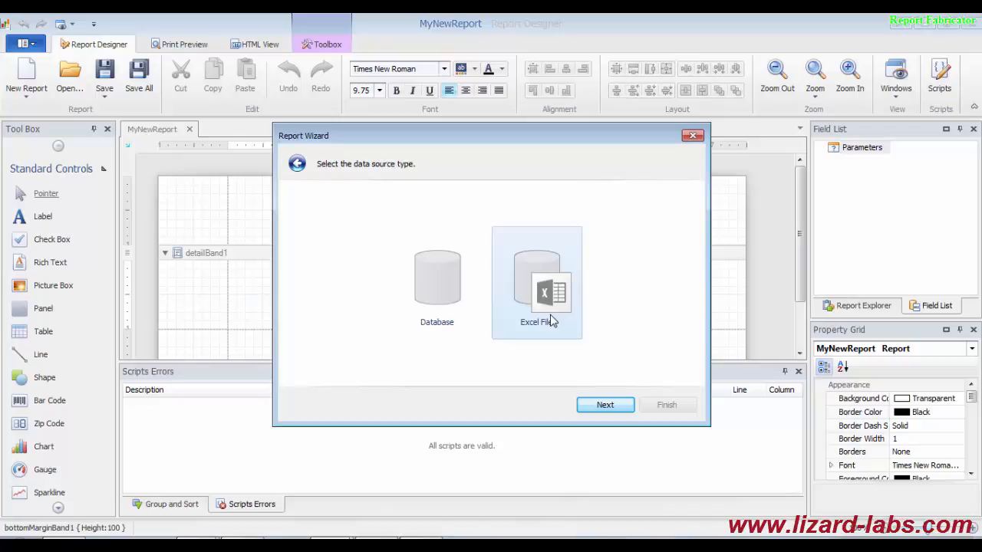
left_click(605, 405)
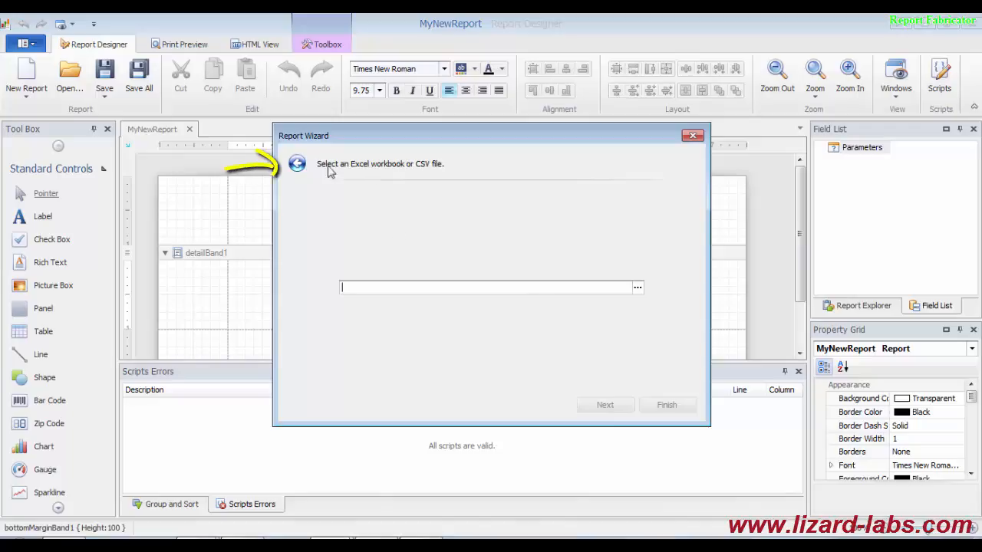
left_click(638, 288)
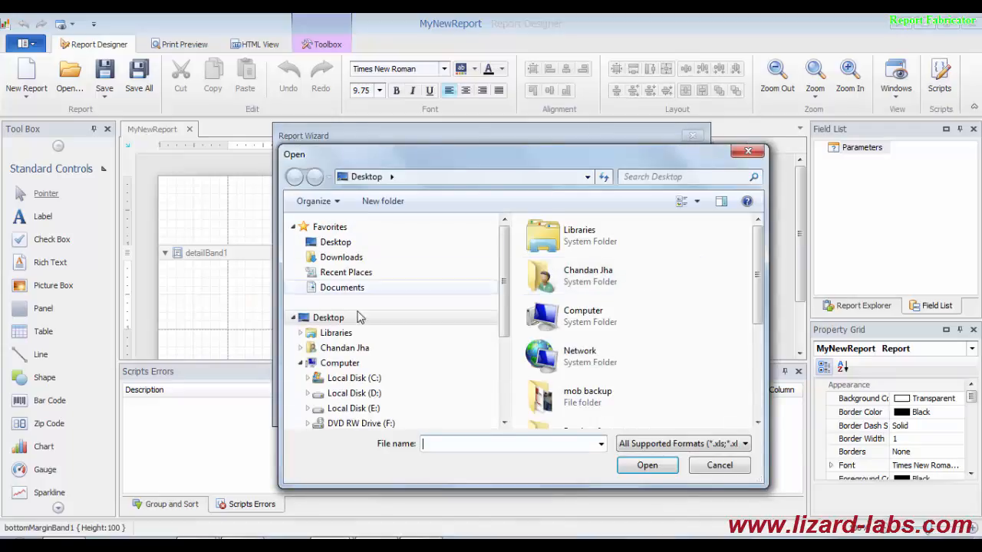
left_click(599, 305)
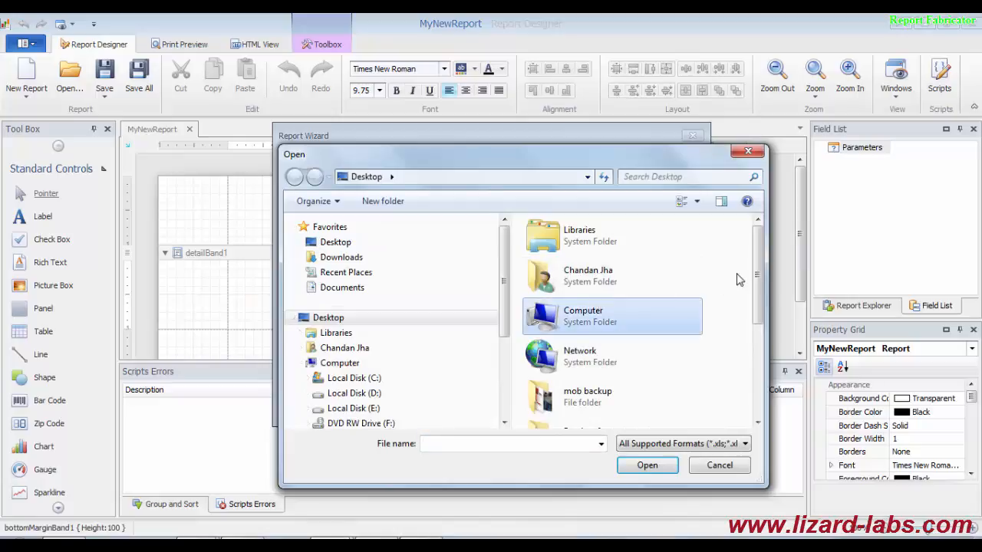
left_click_drag(758, 276, 780, 401)
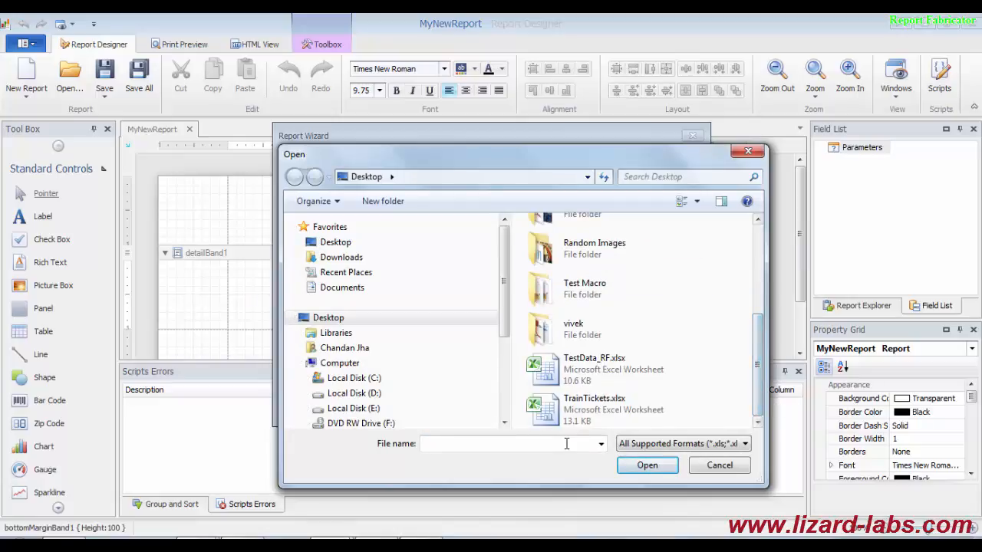
double_click(600, 382)
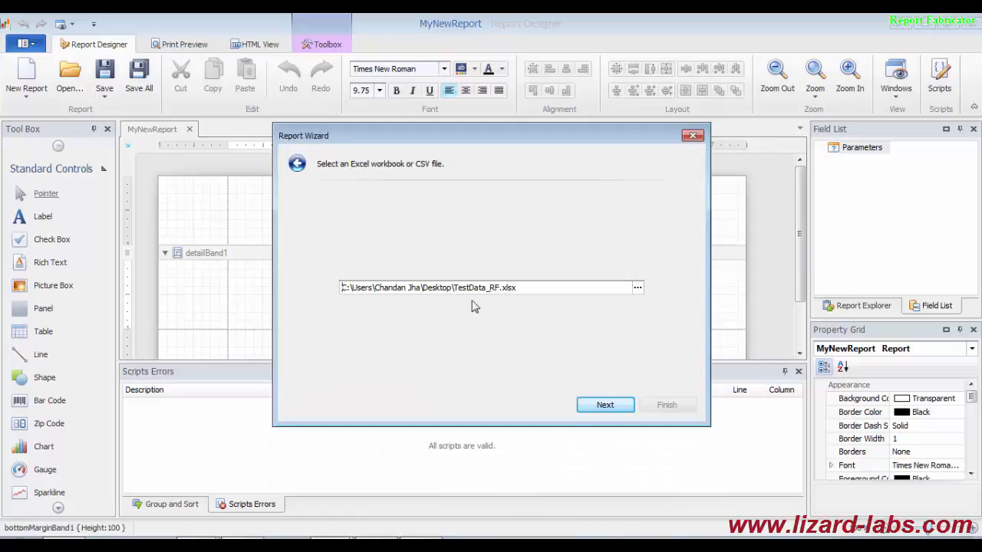
left_click(612, 411)
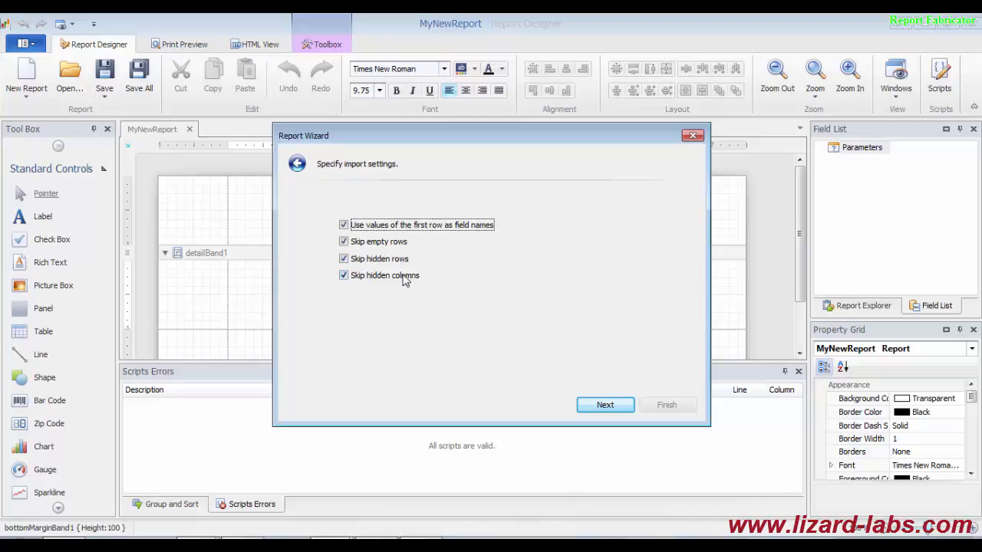
Accept the import settings with all four options enabled and choose Table1 as the source range
left_click(344, 242)
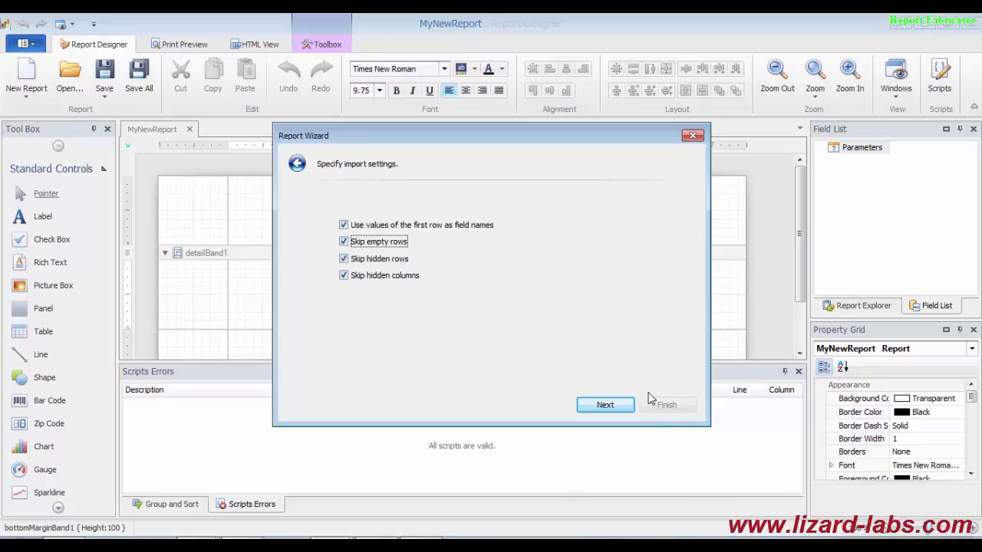
left_click(602, 413)
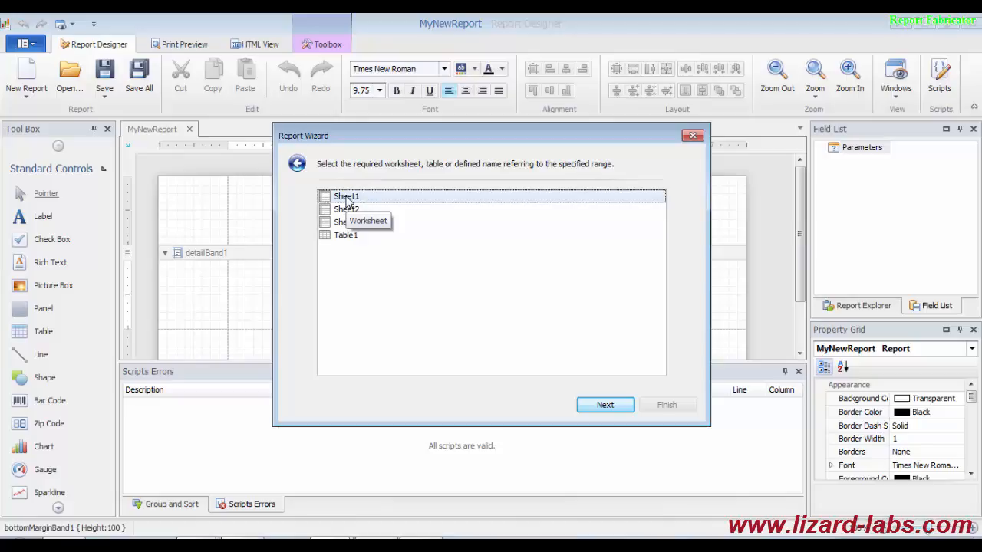
left_click(351, 238)
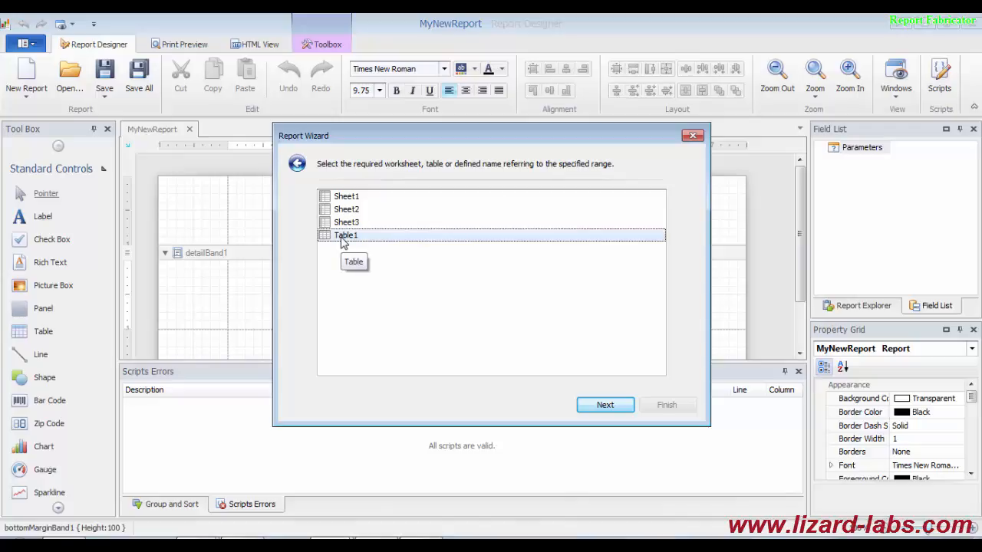
left_click(605, 407)
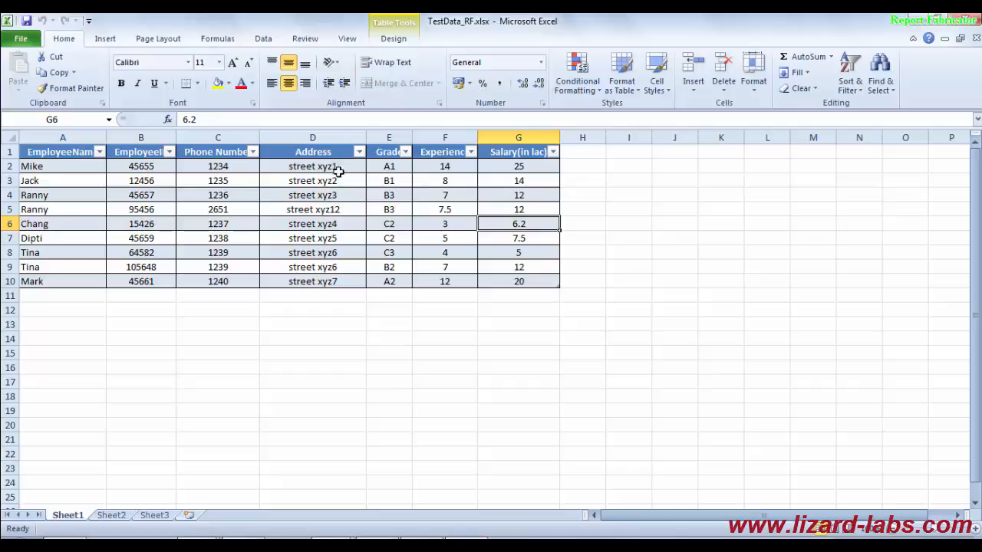
Widen the Grade column in TestData_RF.xlsx in Excel and return to the Report Wizard
left_click_drag(411, 132, 427, 132)
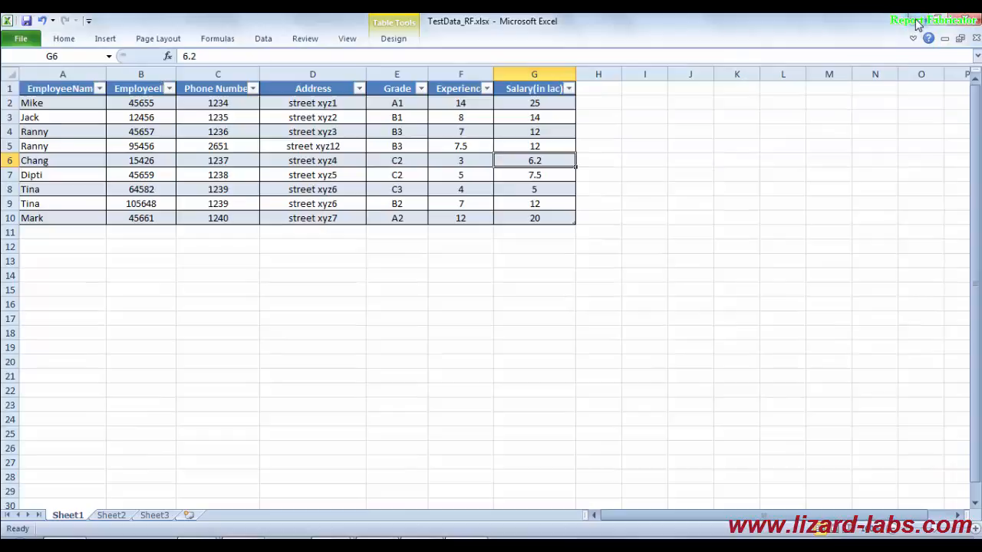
left_click(917, 23)
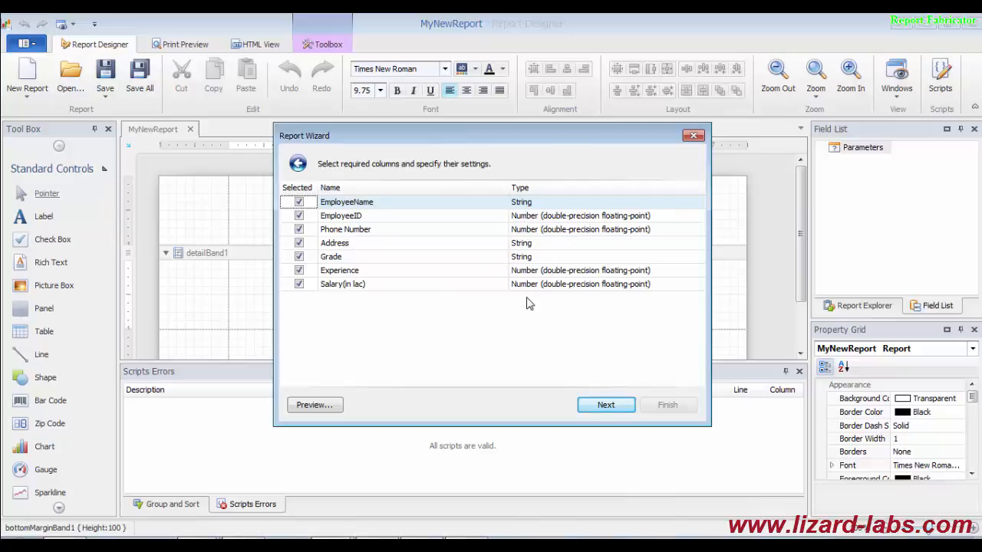
Keep every source column selected and add all available fields to the report's displayed fields
left_click(605, 405)
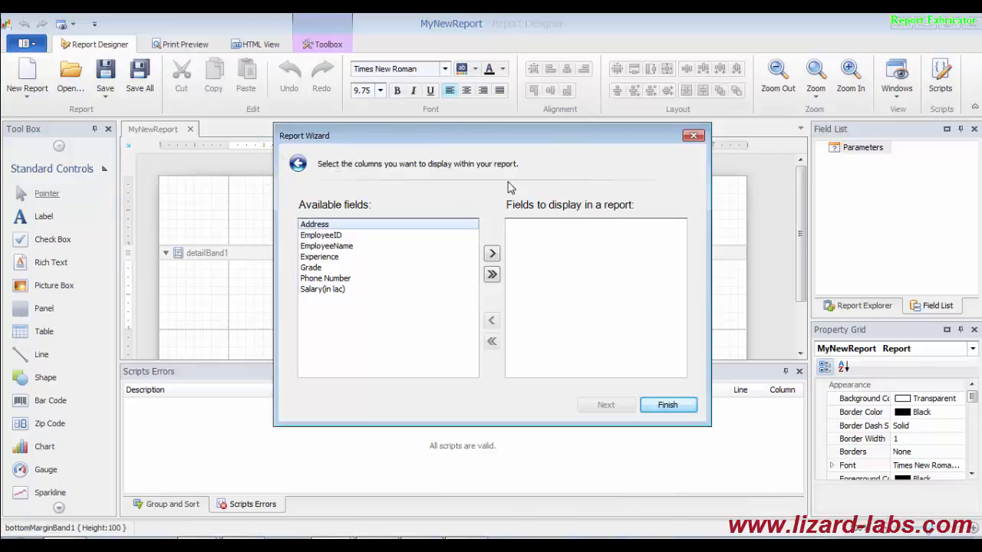
left_click(491, 253)
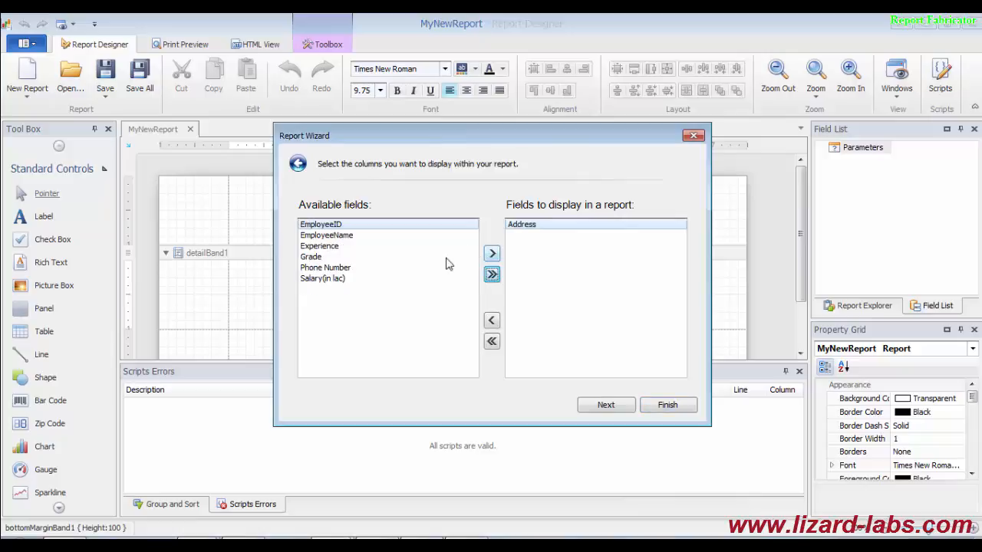
left_click(491, 255)
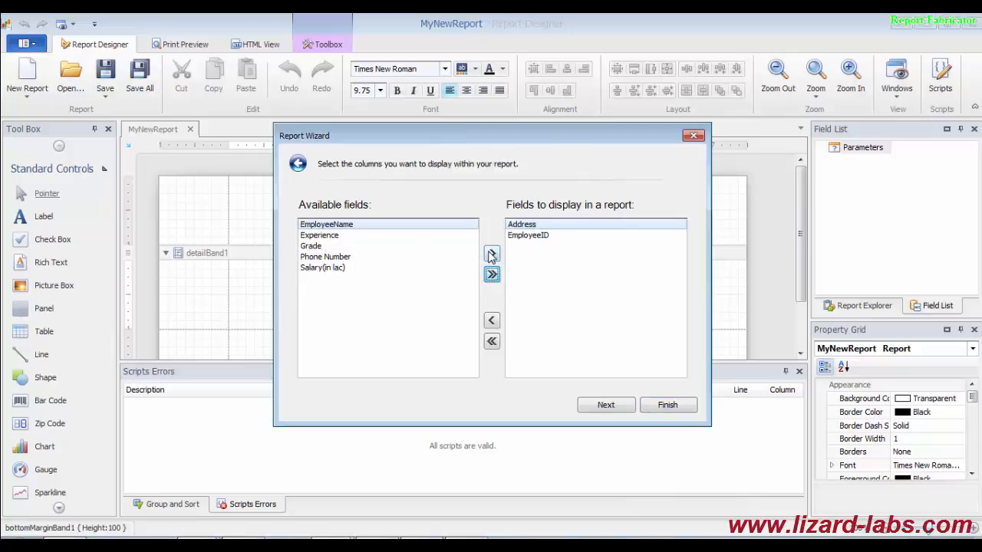
left_click(490, 255)
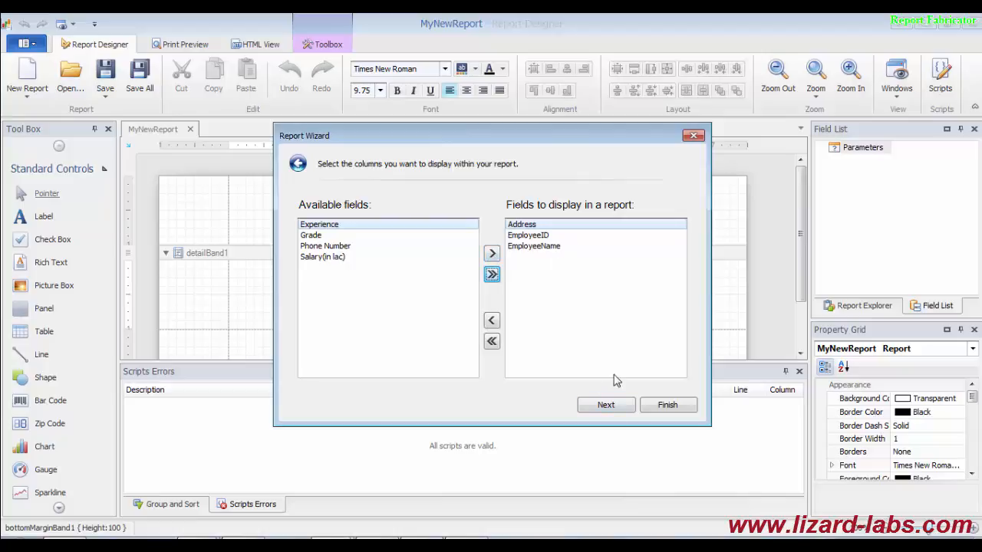
left_click(491, 277)
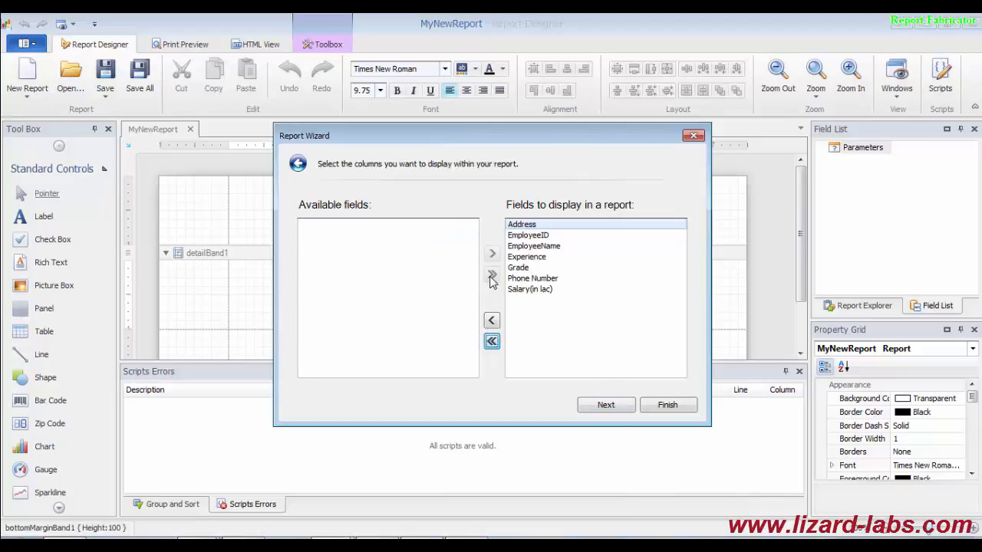
left_click(606, 405)
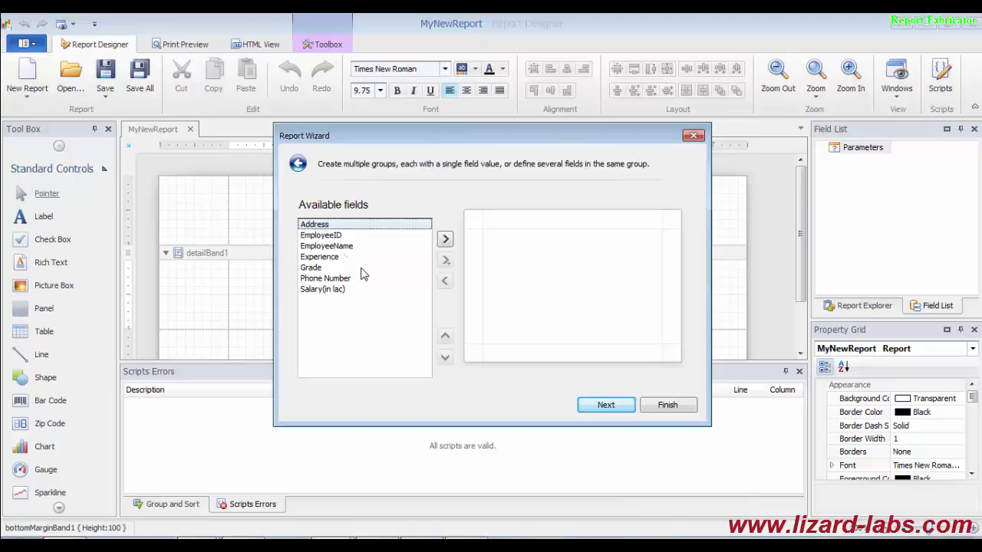
Add EmployeeName as a grouping field for the report
left_click(340, 247)
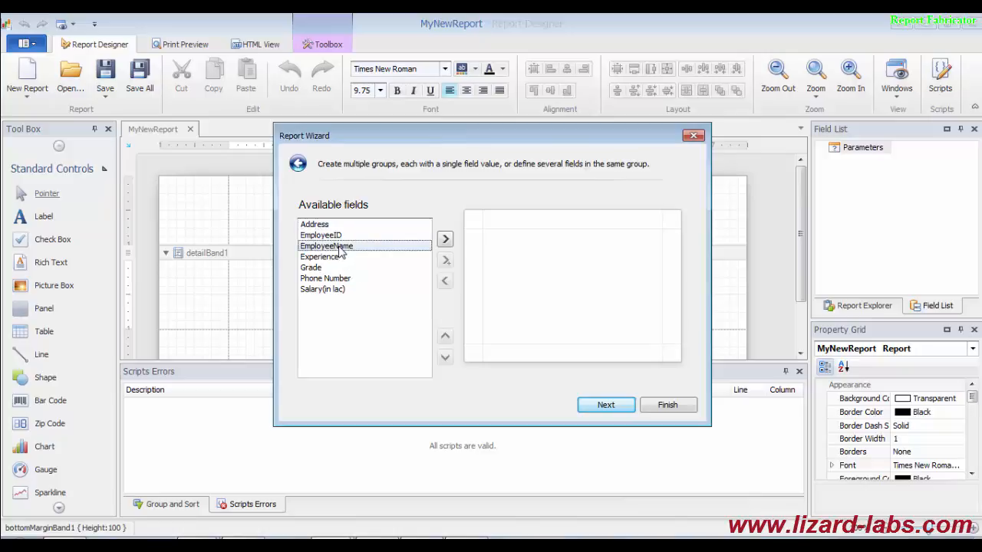
left_click(446, 240)
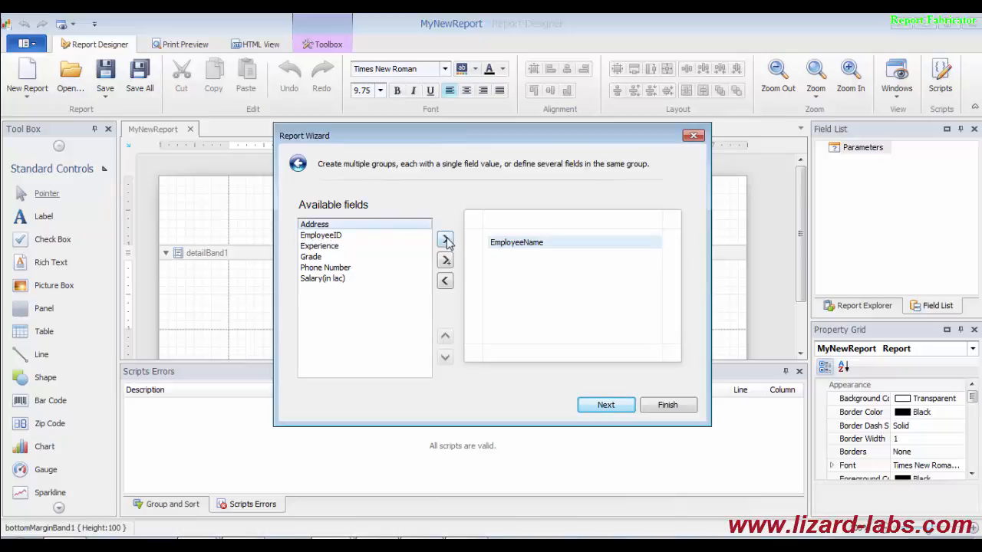
Add EmployeeID, Phone Number and Address as further nested grouping levels under EmployeeName and continue to the summary options
left_click(330, 235)
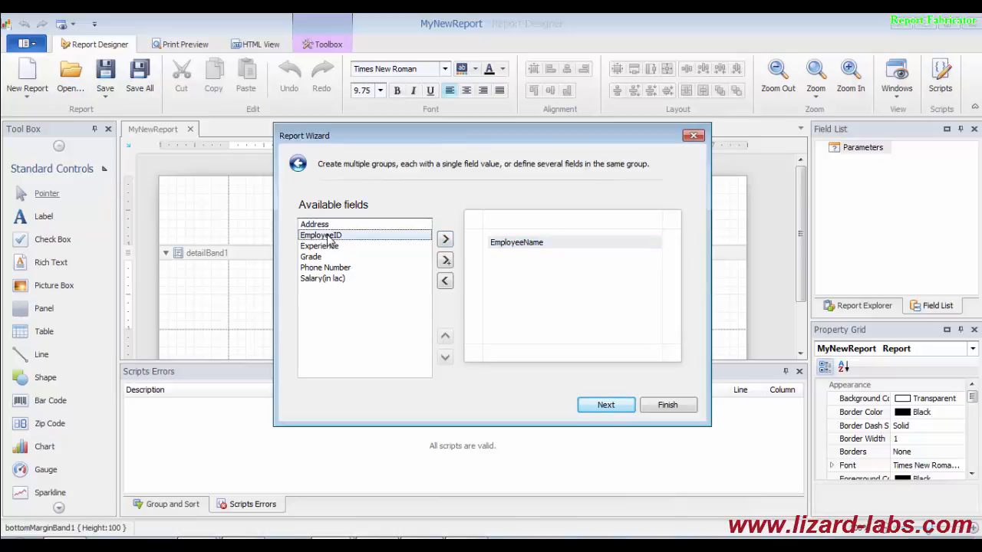
left_click(446, 241)
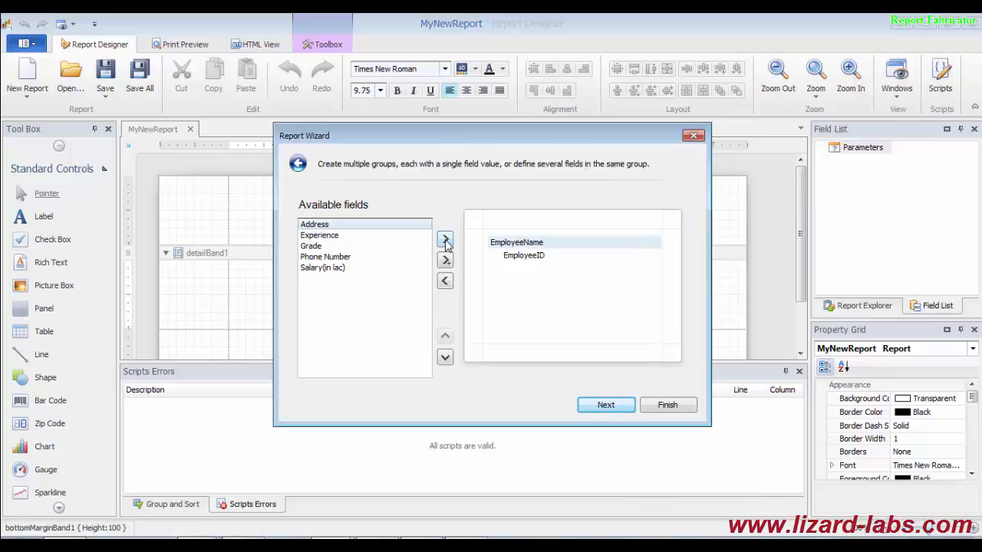
left_click(330, 259)
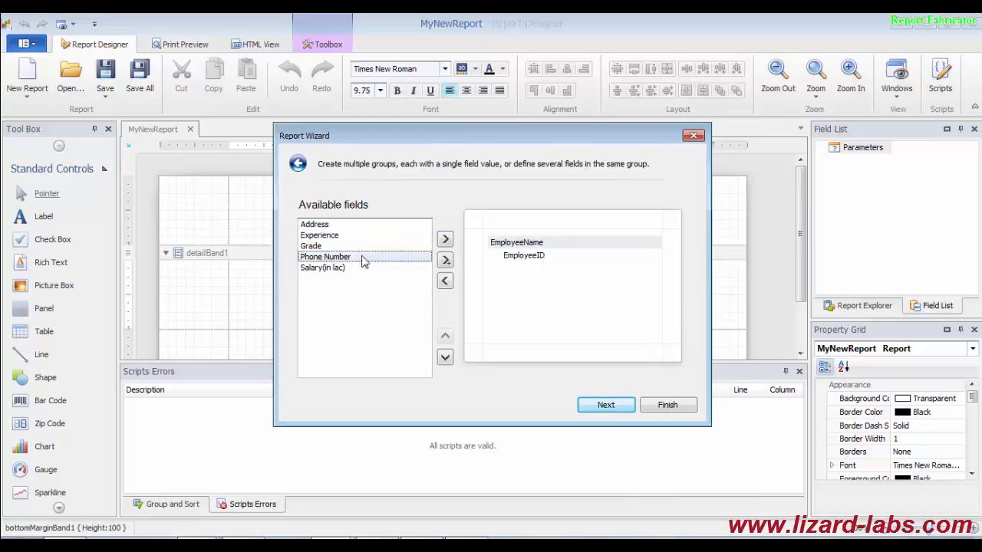
left_click(445, 241)
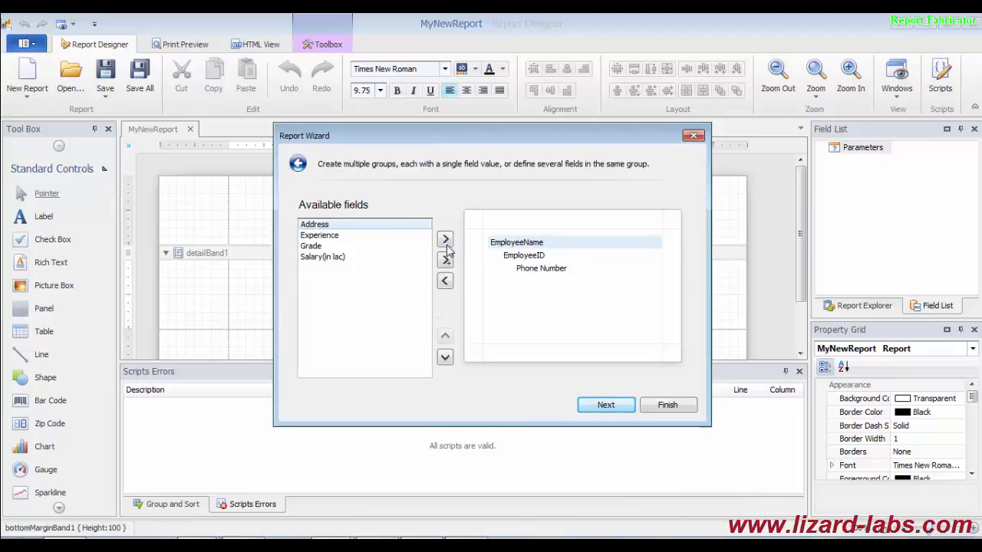
left_click(445, 242)
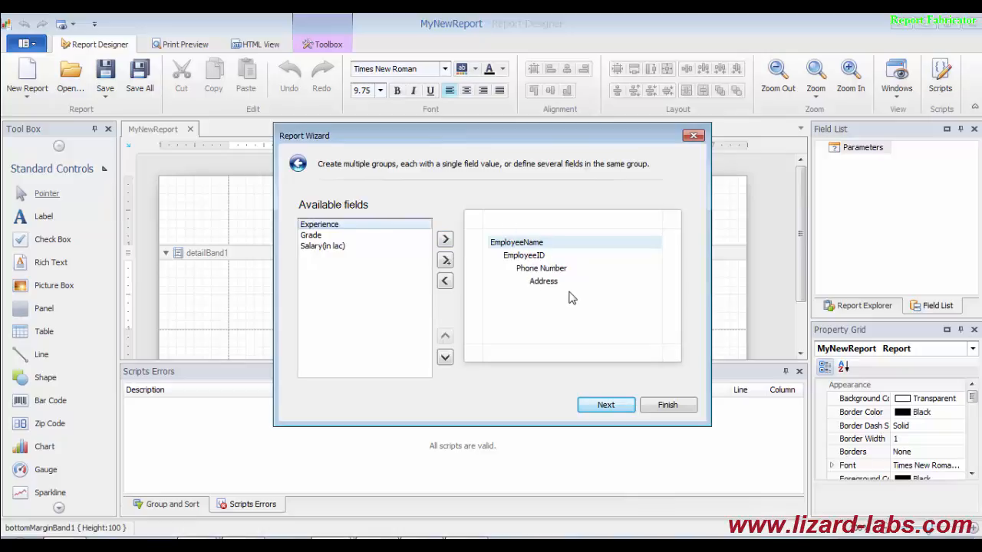
left_click(612, 409)
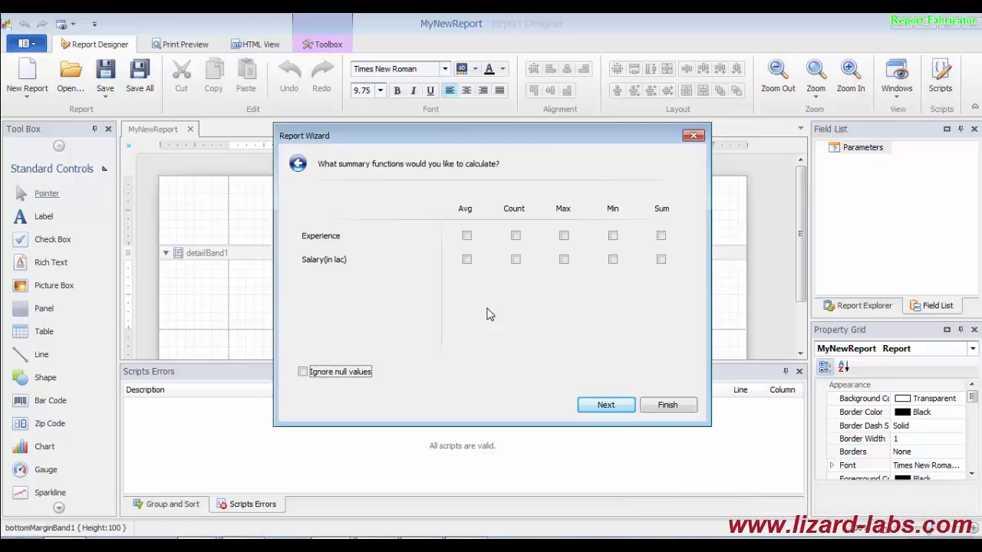
Calculate the Max summary for Experience and set null values to be ignored
left_click(562, 238)
left_click(304, 375)
left_click(606, 406)
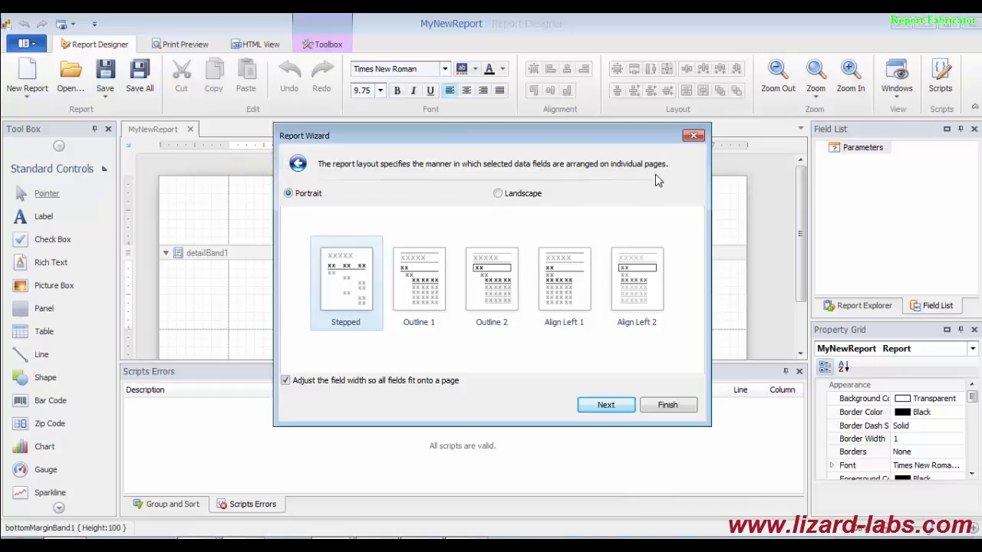
Try Landscape, return to Portrait orientation, and accept the Stepped layout with field widths adjusted to fit the page
left_click(500, 196)
left_click(289, 194)
left_click(606, 404)
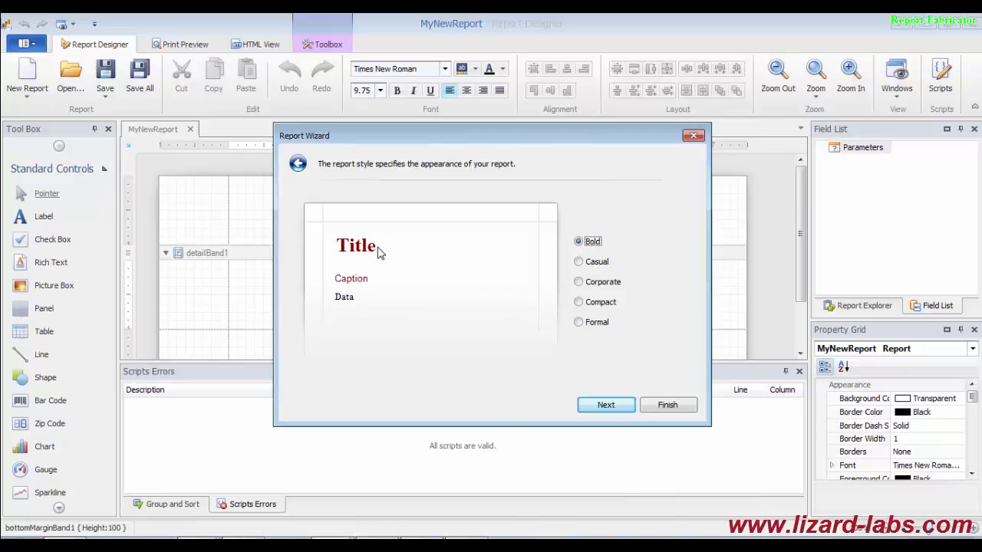
Preview the available report styles, choose Corporate, and finish the wizard with the title "Test Report"
left_click(579, 262)
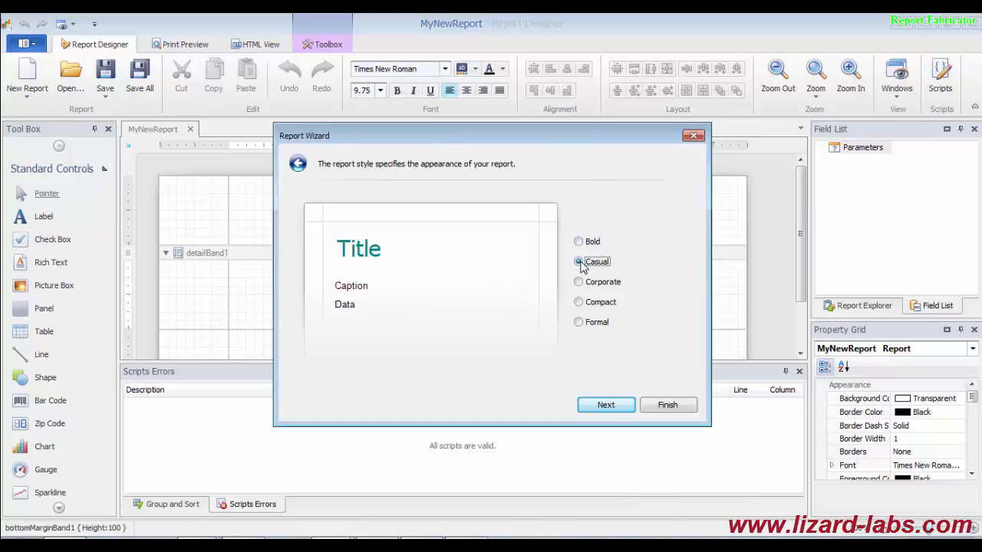
left_click(580, 282)
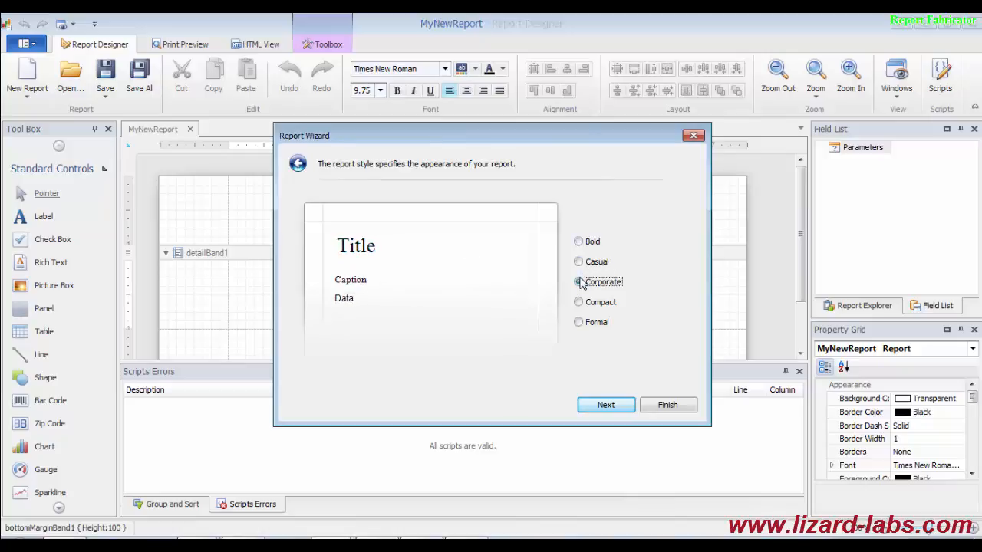
left_click(578, 302)
left_click(579, 323)
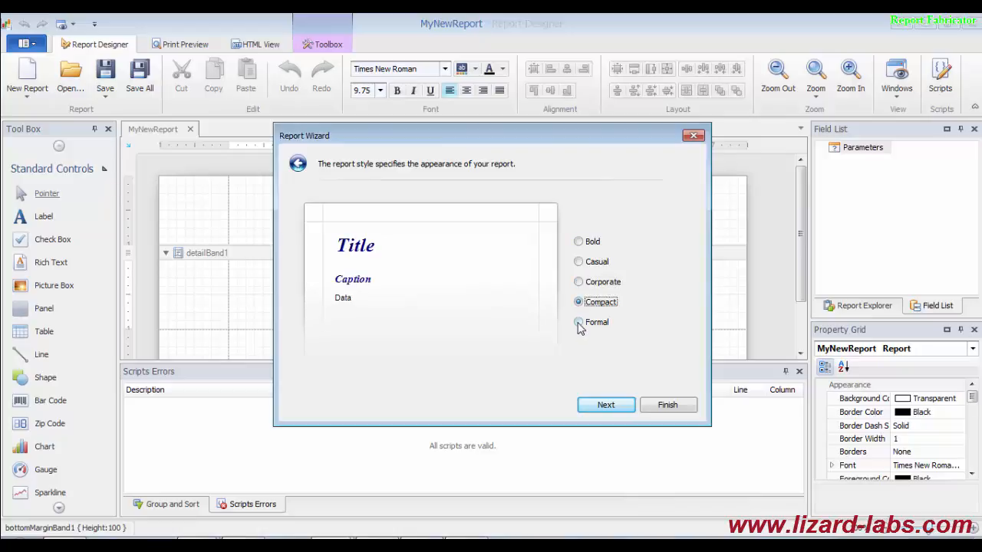
left_click(579, 283)
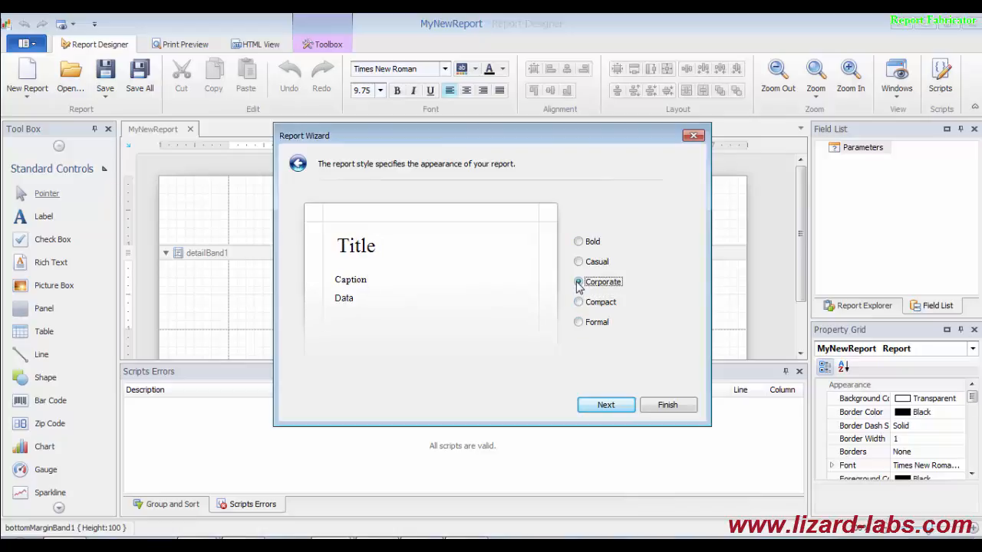
left_click(606, 404)
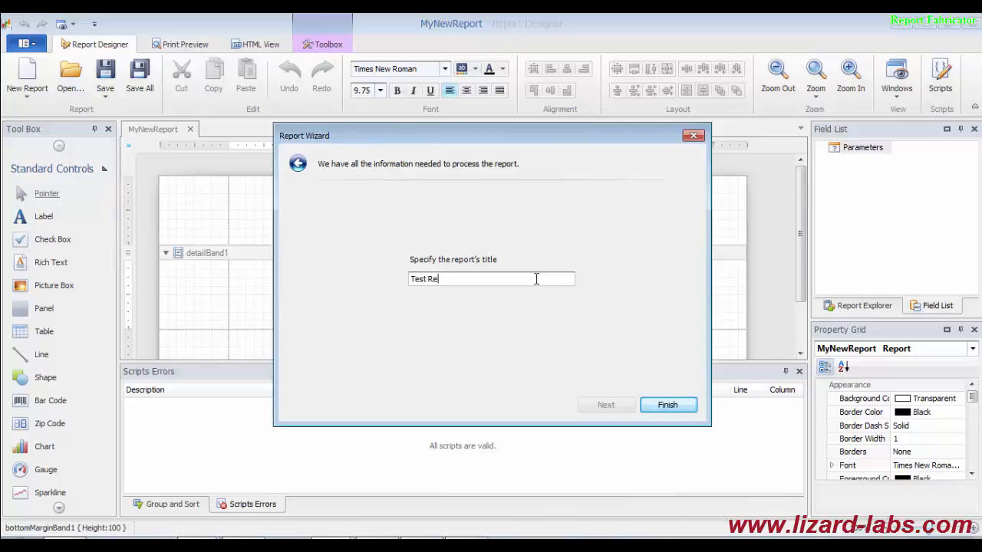
type("Test Repoty")
left_click(661, 407)
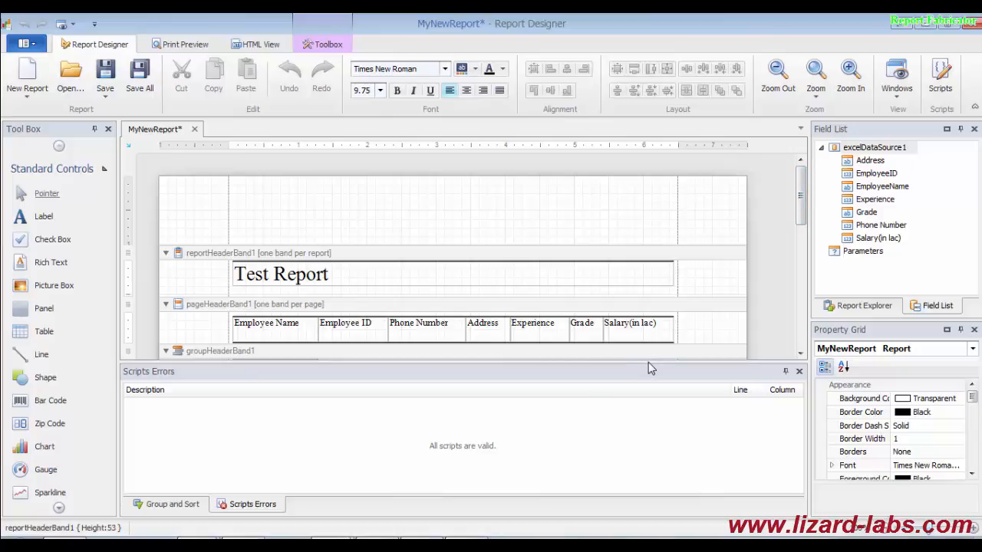
Enlarge the design area by shrinking the Scripts Errors pane and look through the generated report bands
left_click_drag(648, 363, 666, 448)
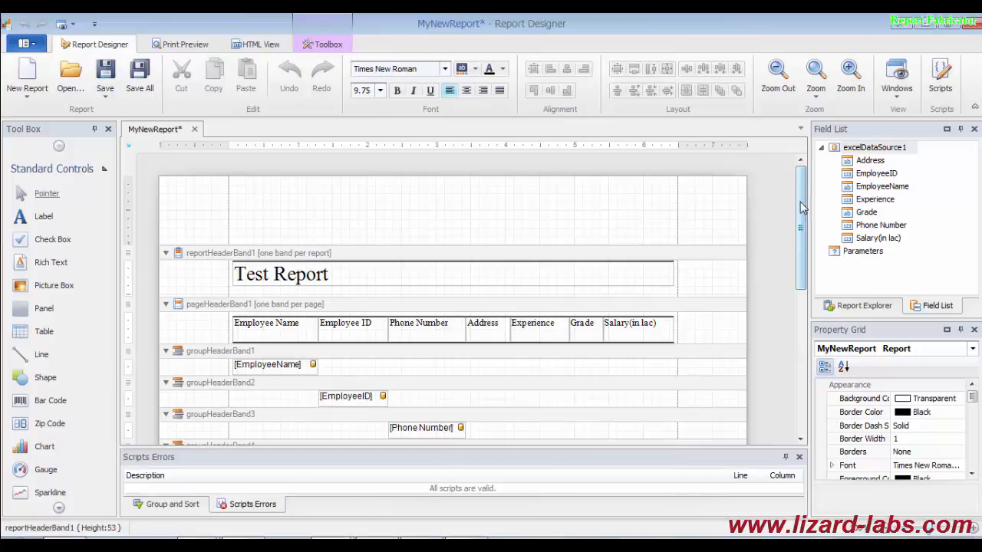
left_click_drag(799, 207, 800, 227)
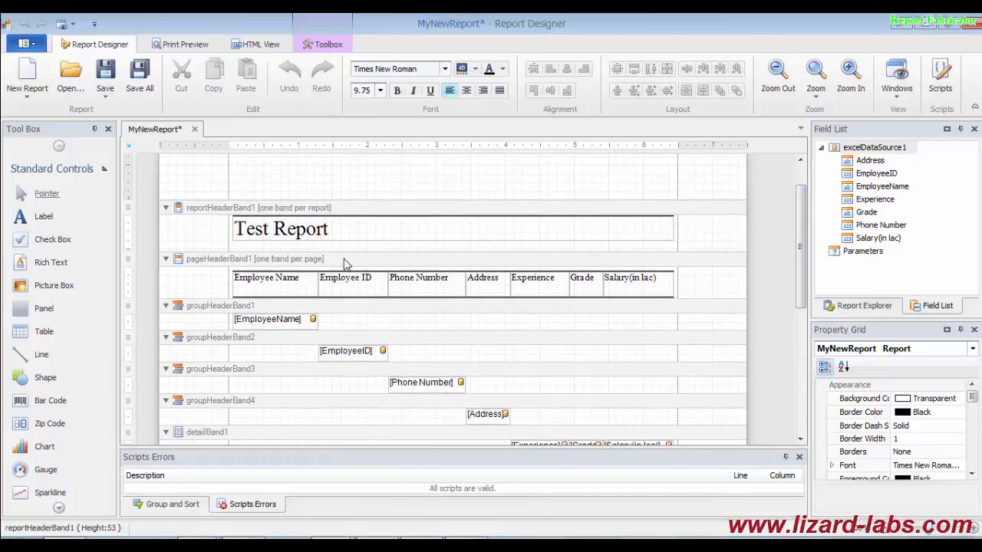
left_click(292, 235)
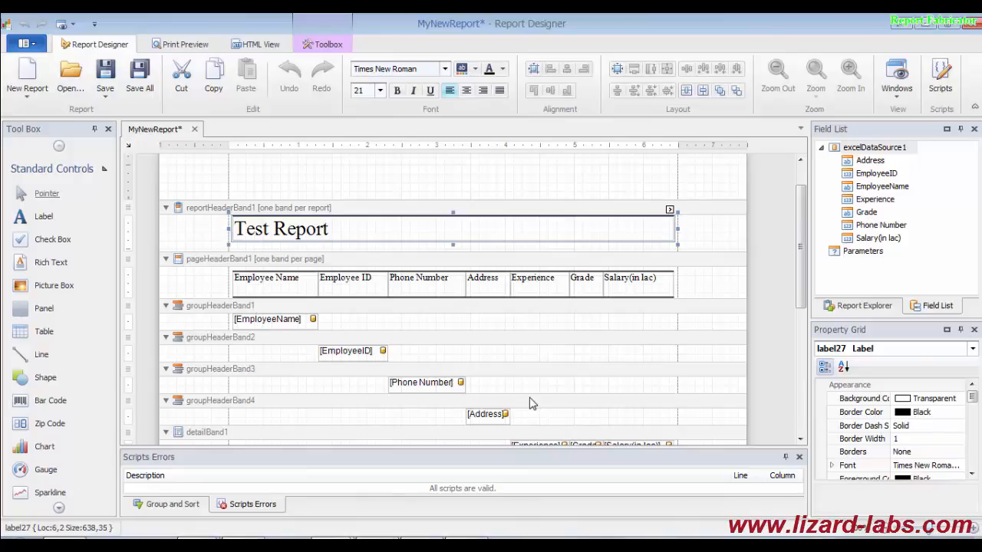
left_click_drag(798, 272, 847, 394)
left_click_drag(867, 435, 830, 191)
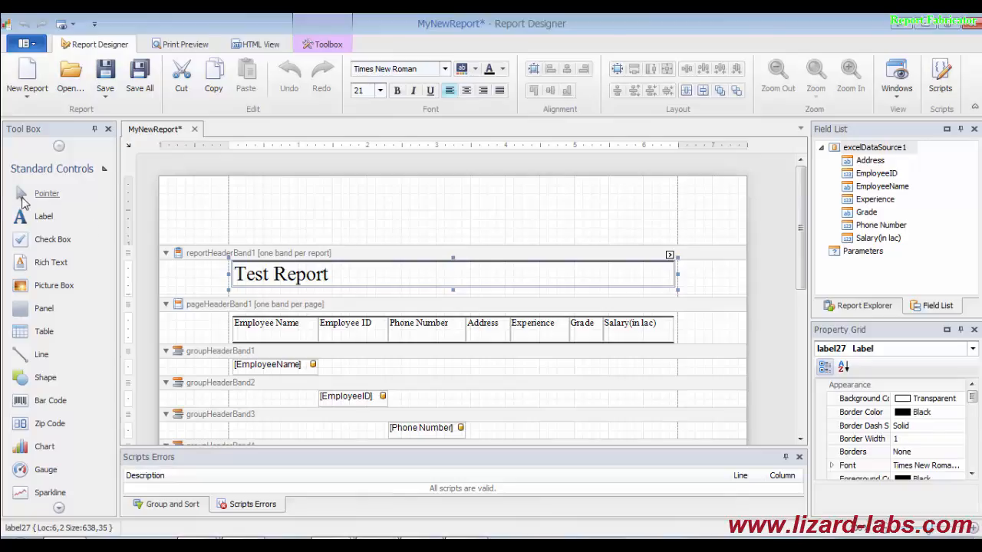
Place a check box about 48 × 29 over the middle of the report title and label it "Test"
left_click(52, 242)
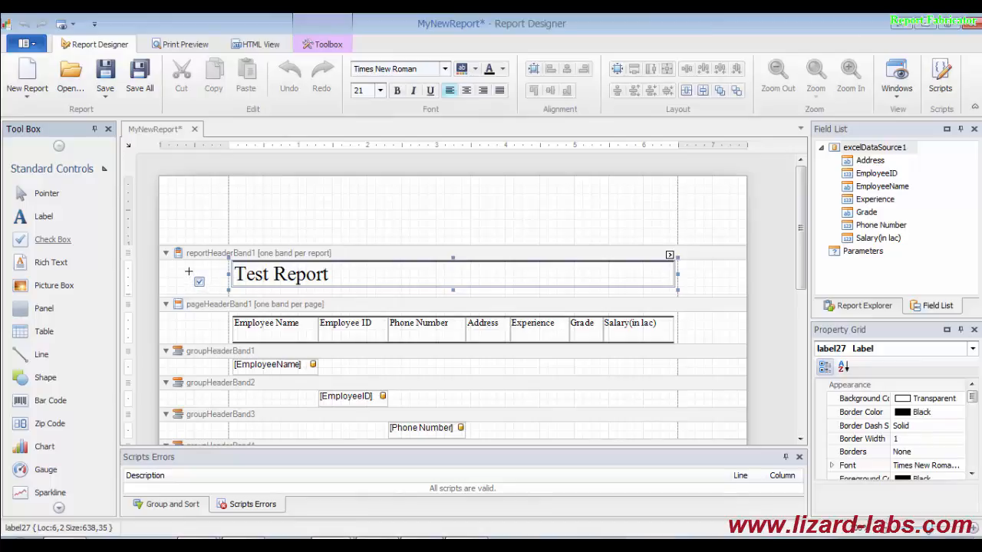
mouse_move(188, 271)
left_mouse_down()
mouse_move(221, 291)
mouse_move(192, 282)
mouse_move(452, 263)
mouse_move(462, 285)
left_mouse_up()
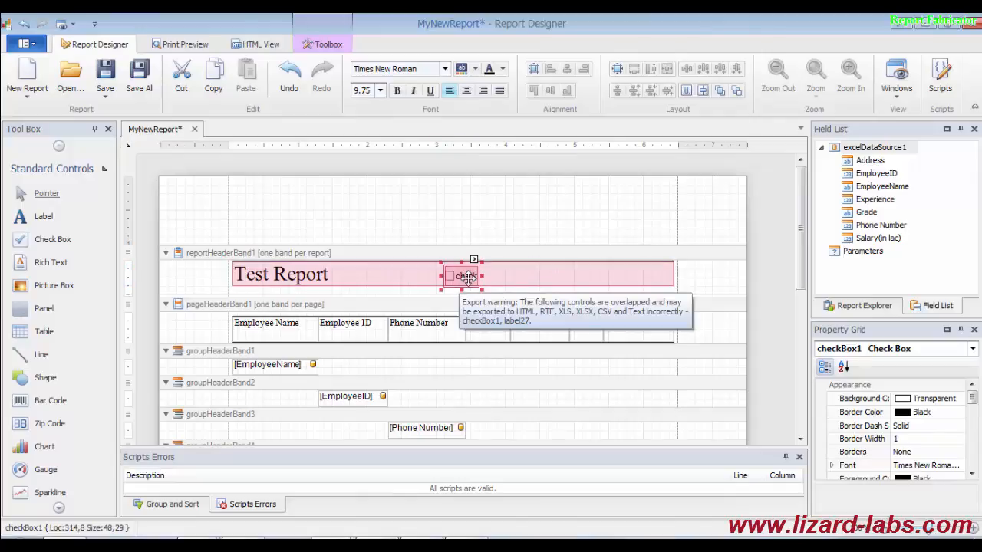
double_click(466, 276)
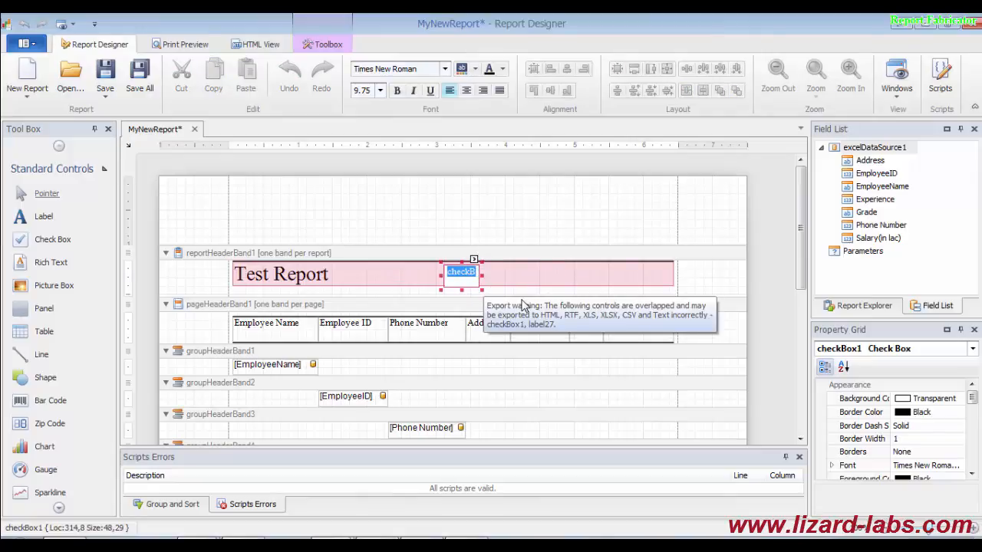
type("Test")
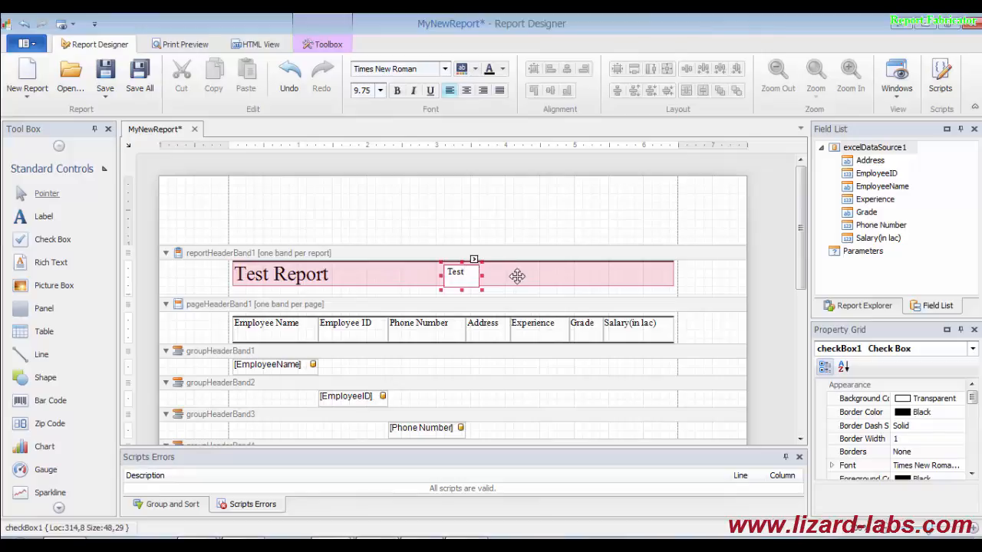
left_click(518, 276)
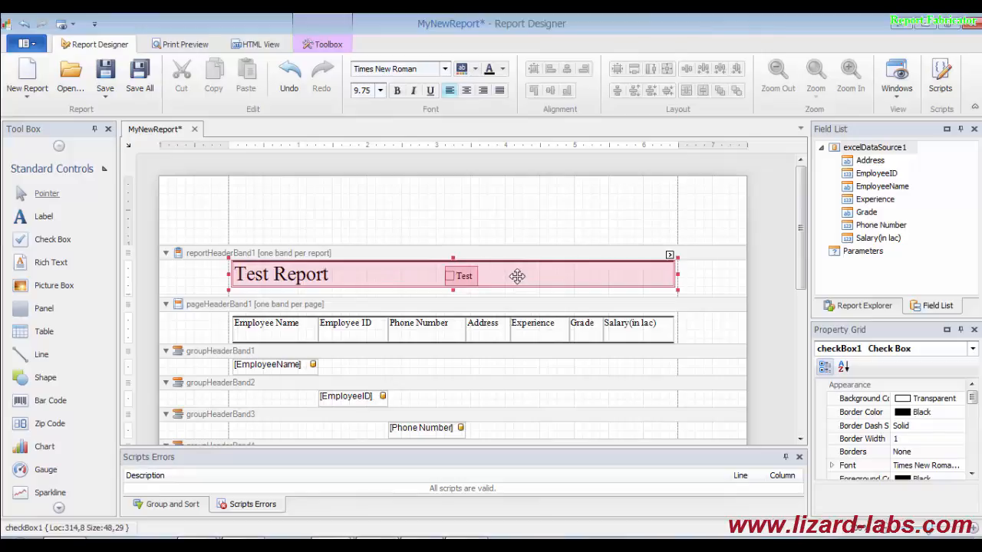
Move the check box to the start of the report header, shift the title label beside it and narrow the label to about 142
left_click(449, 277)
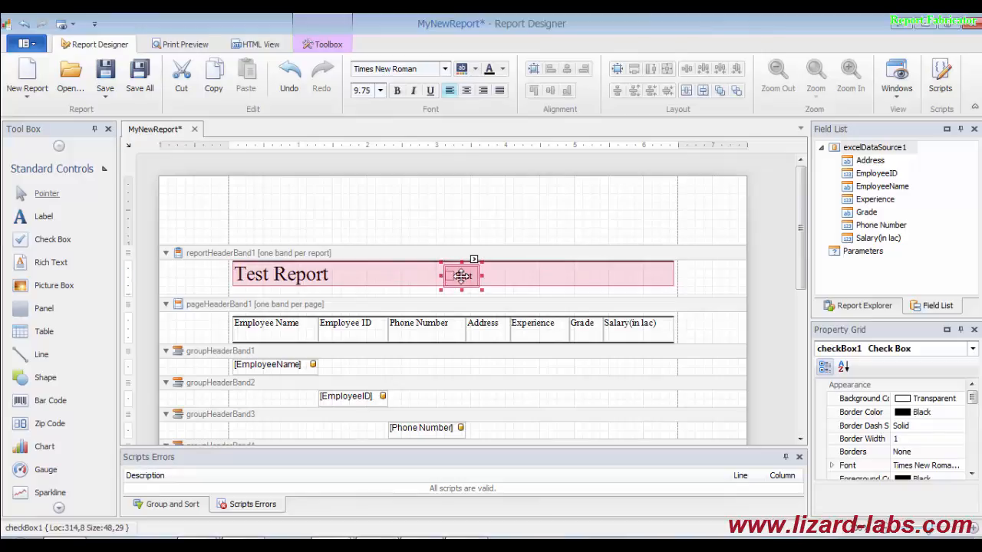
left_click_drag(460, 276, 207, 280)
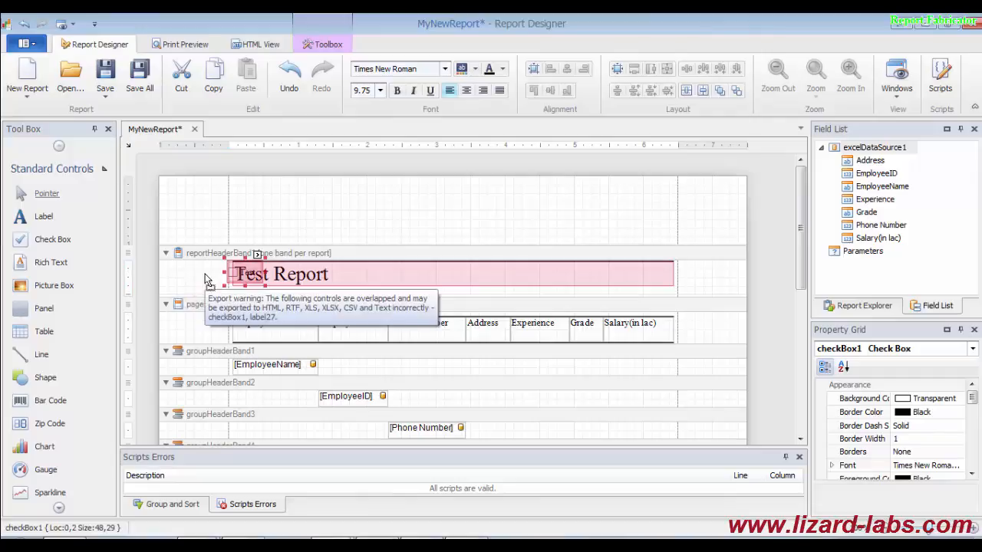
double_click(246, 277)
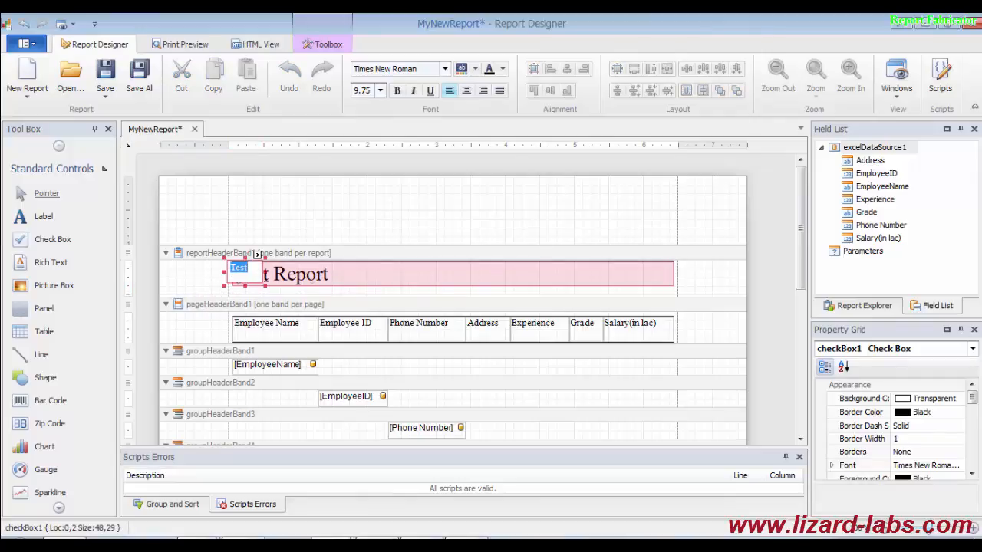
double_click(308, 275)
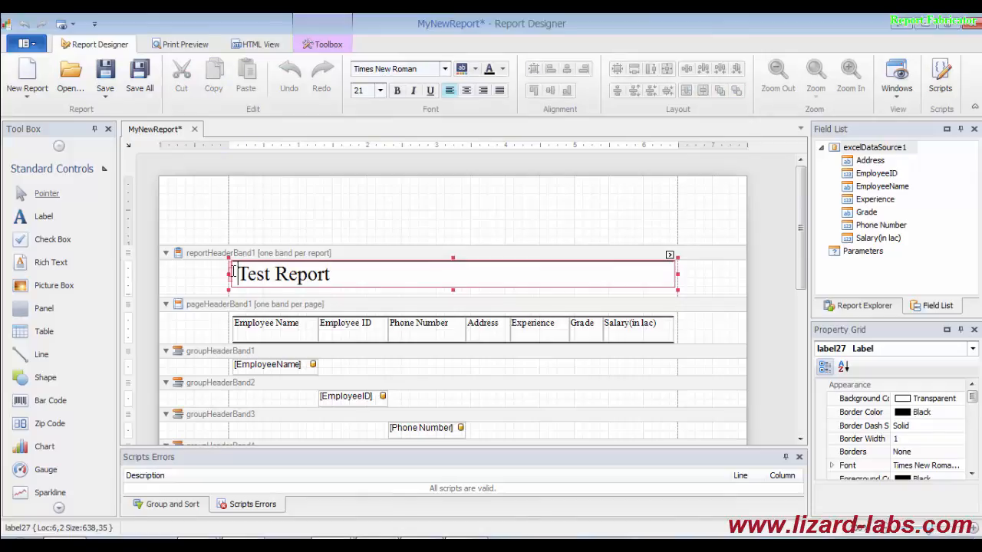
left_click_drag(232, 274, 270, 280)
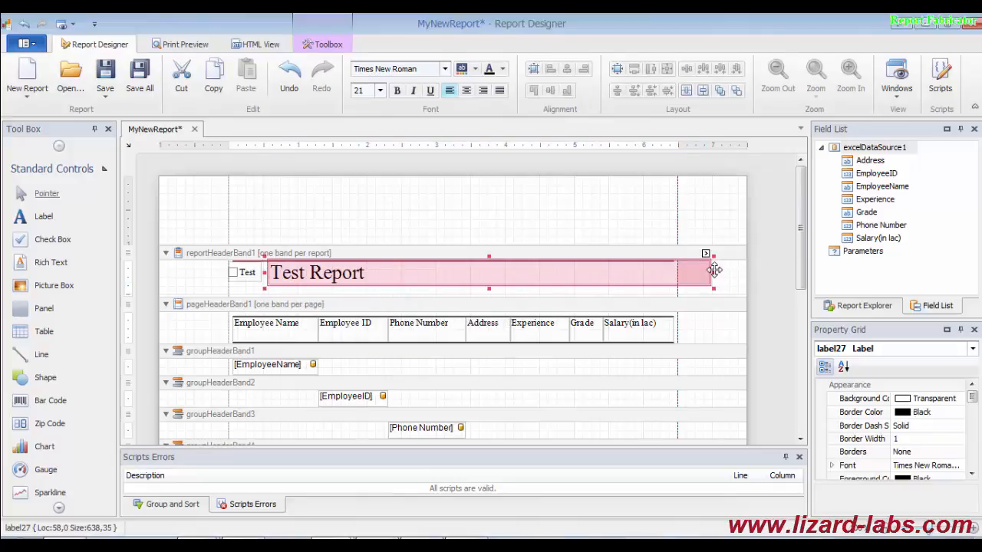
left_click_drag(710, 271, 370, 304)
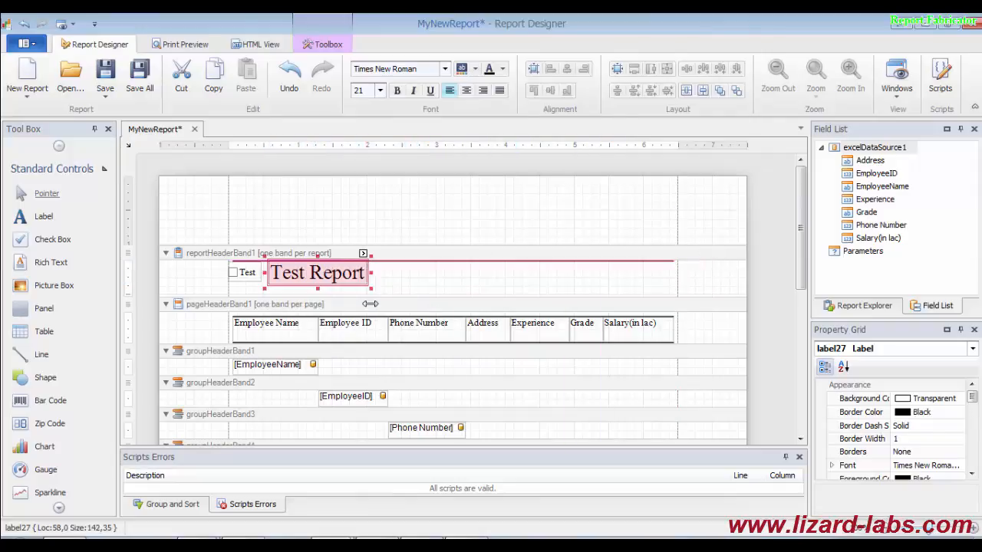
Change the report header check box's text to "Order"
double_click(245, 274)
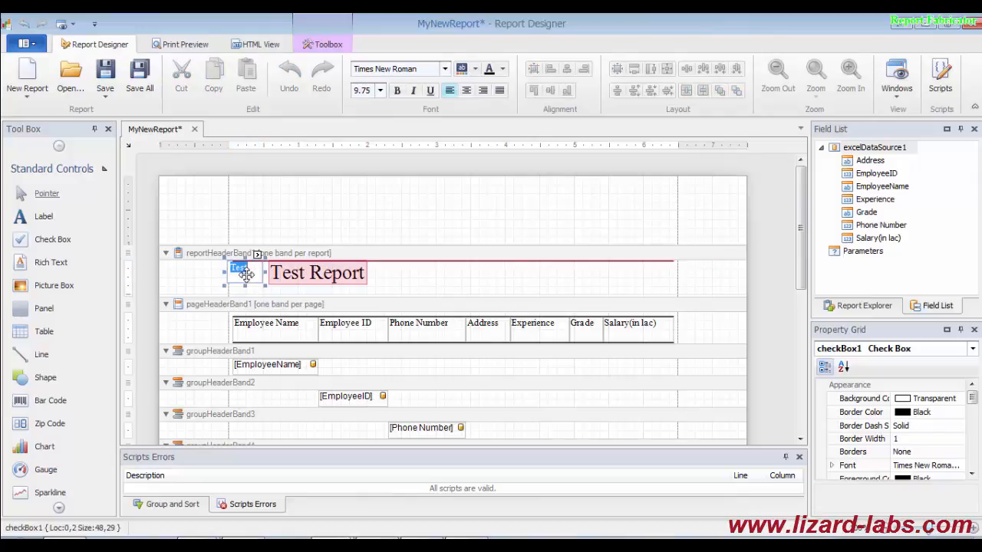
type("Order")
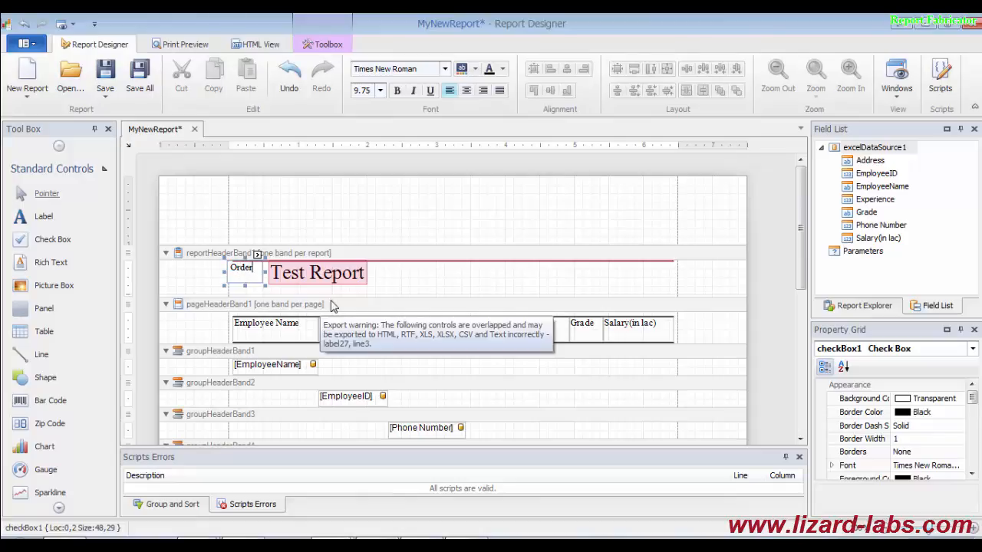
left_click(413, 280)
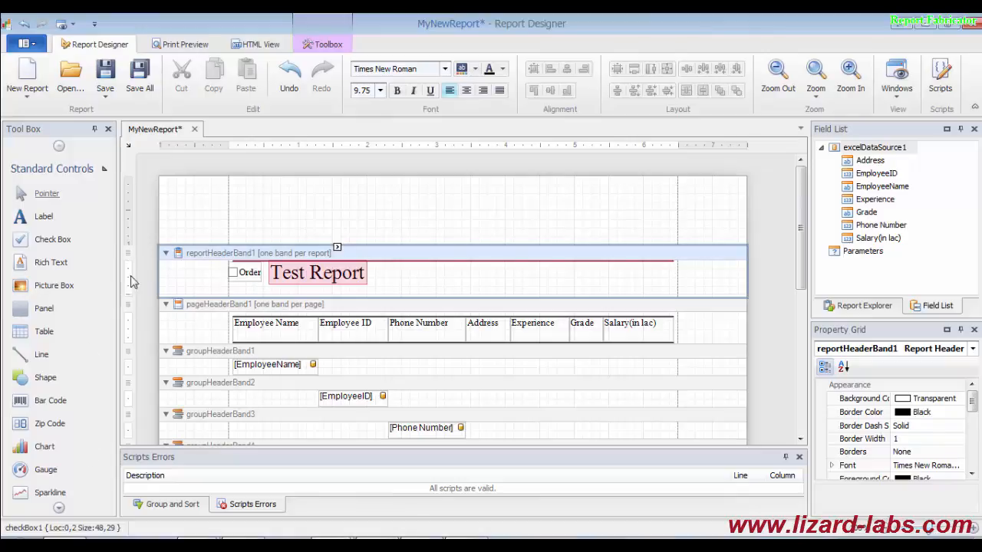
Place a picture box about 603 × 70 in the top margin above the report header
left_click(55, 288)
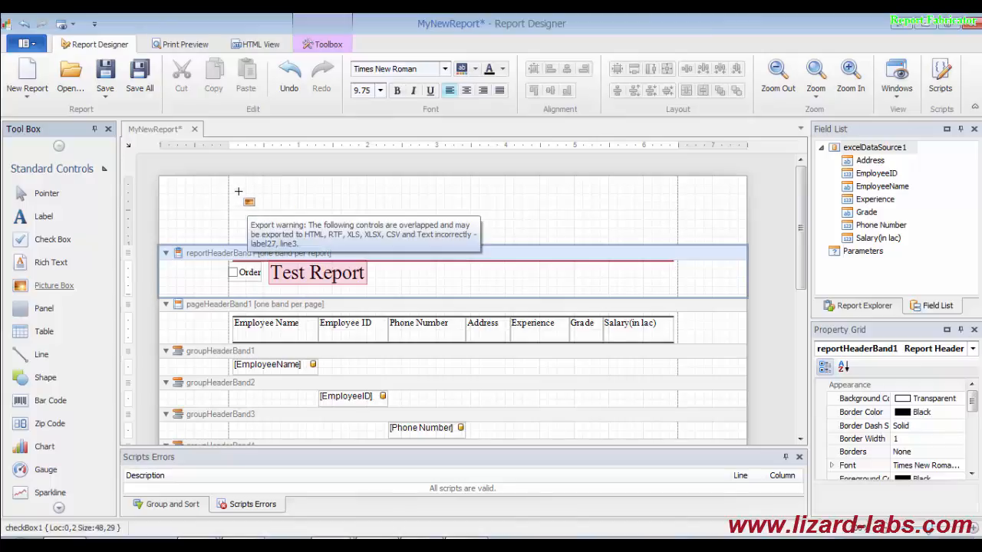
left_click_drag(245, 189, 664, 238)
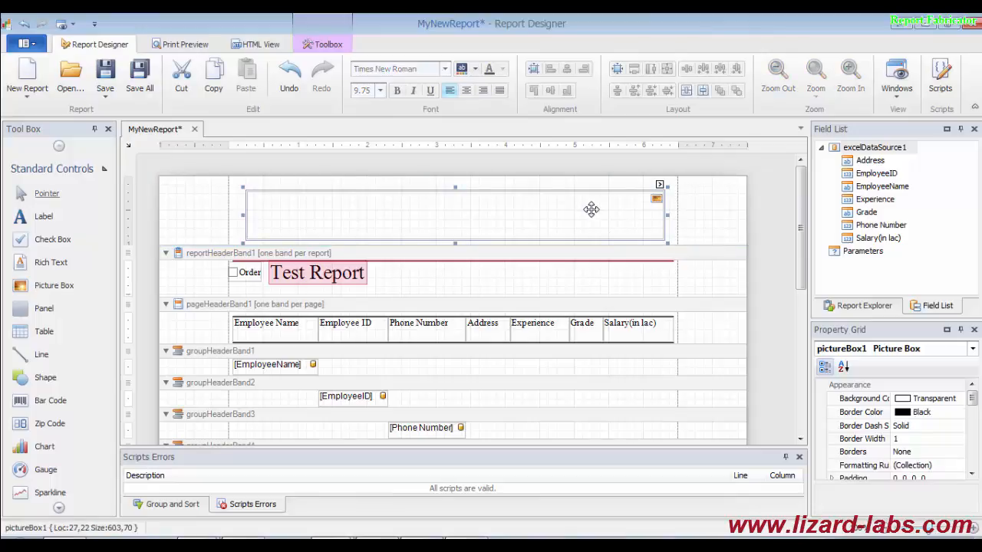
left_click(659, 186)
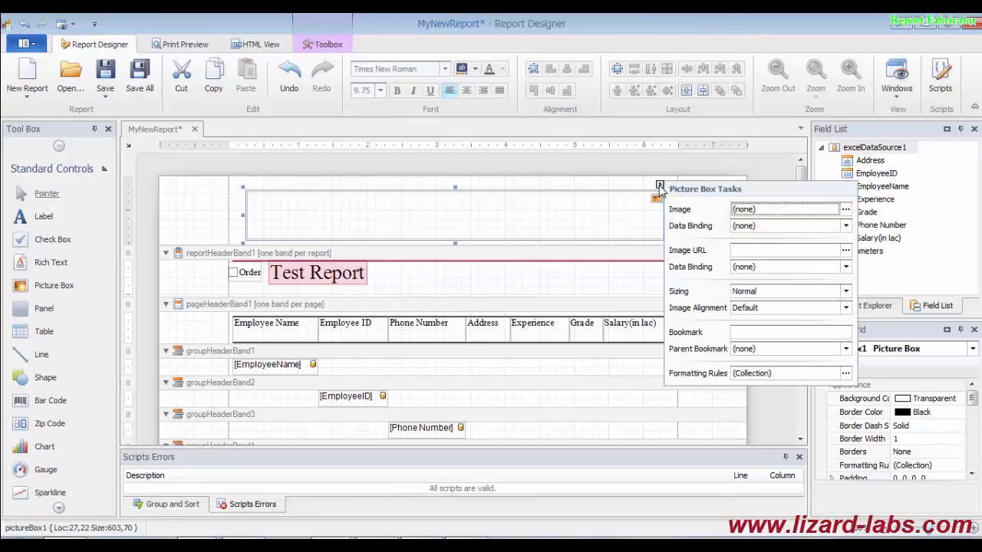
left_click(845, 209)
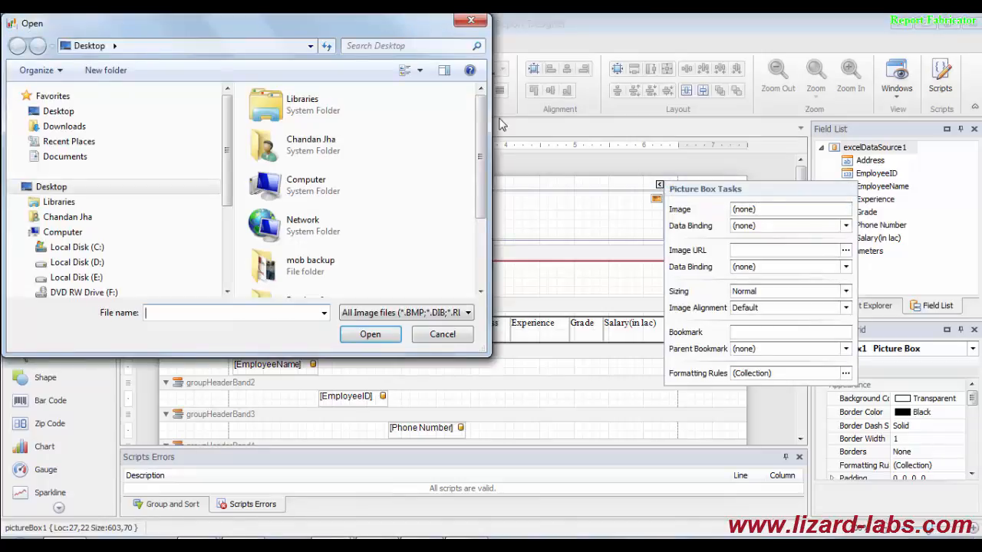
left_click(471, 21)
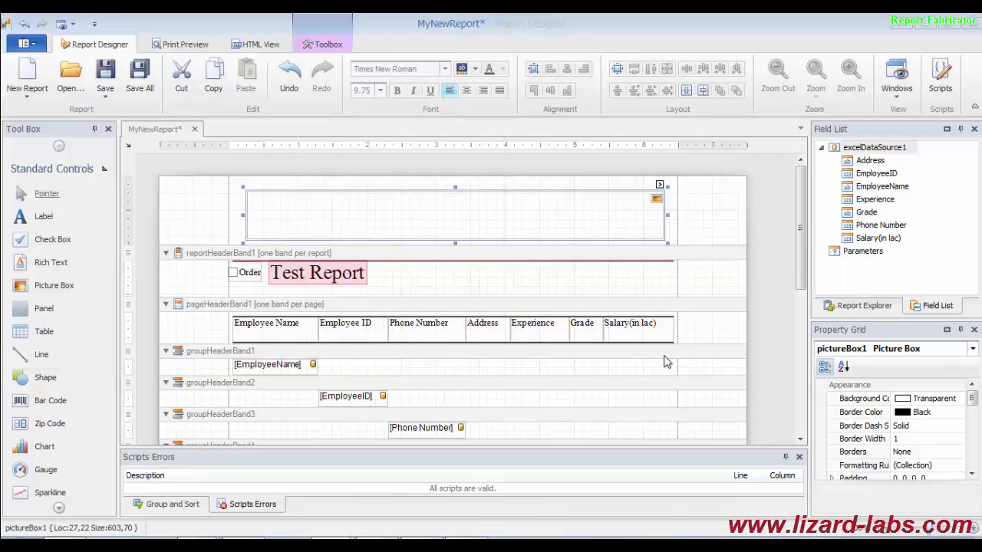
left_click(759, 242)
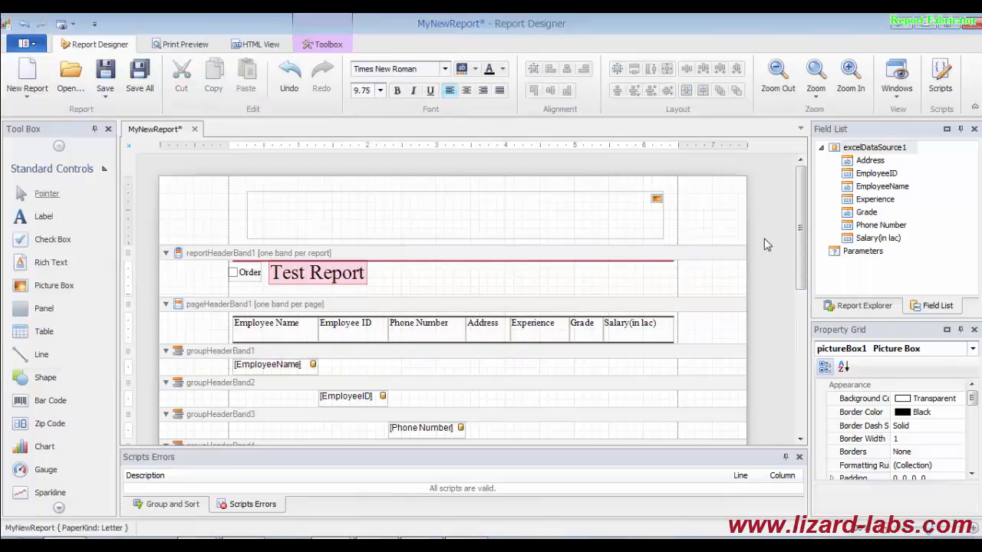
left_click_drag(799, 234, 771, 207)
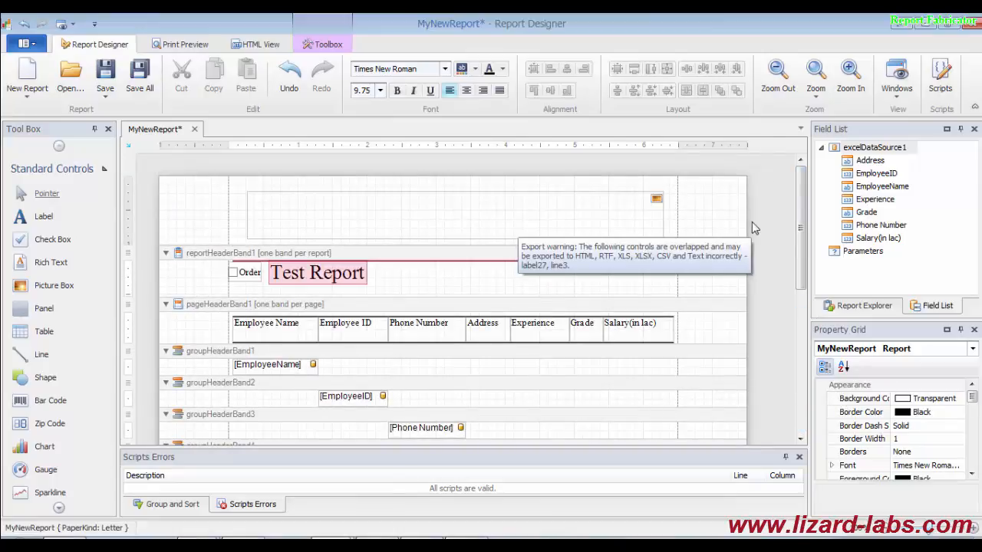
Preview the report as it would print and examine its first page
left_click(173, 47)
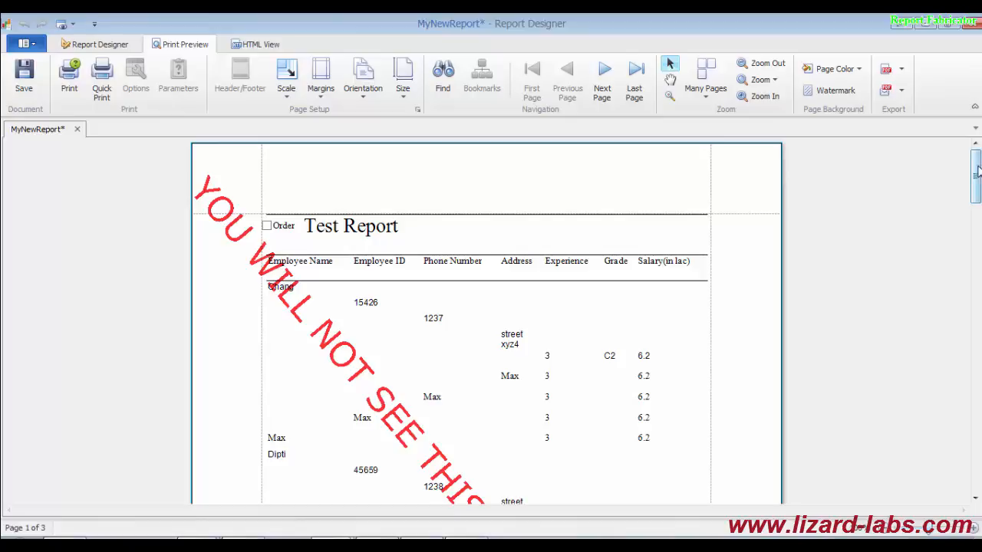
mouse_move(977, 170)
left_mouse_down()
mouse_move(976, 243)
mouse_move(978, 157)
left_mouse_up()
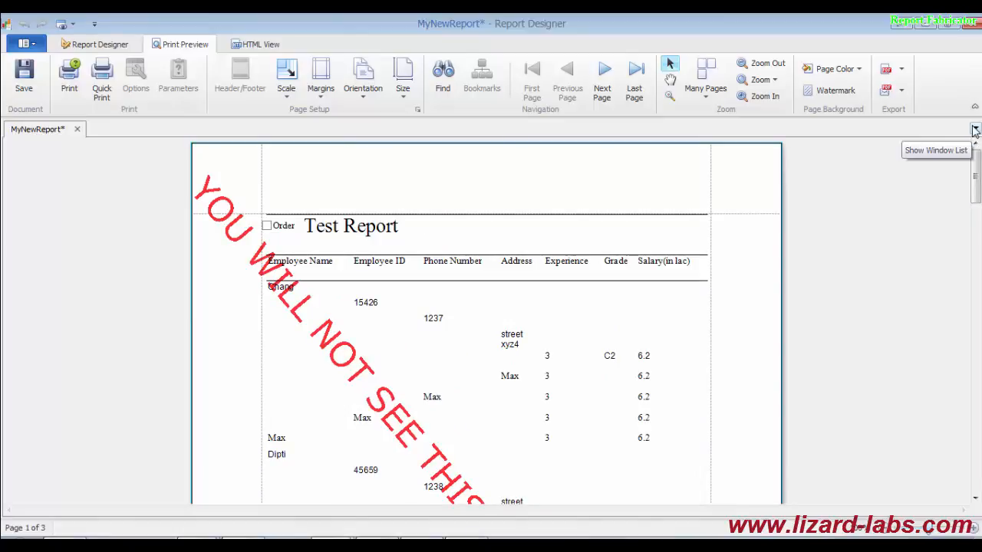
left_click(975, 130)
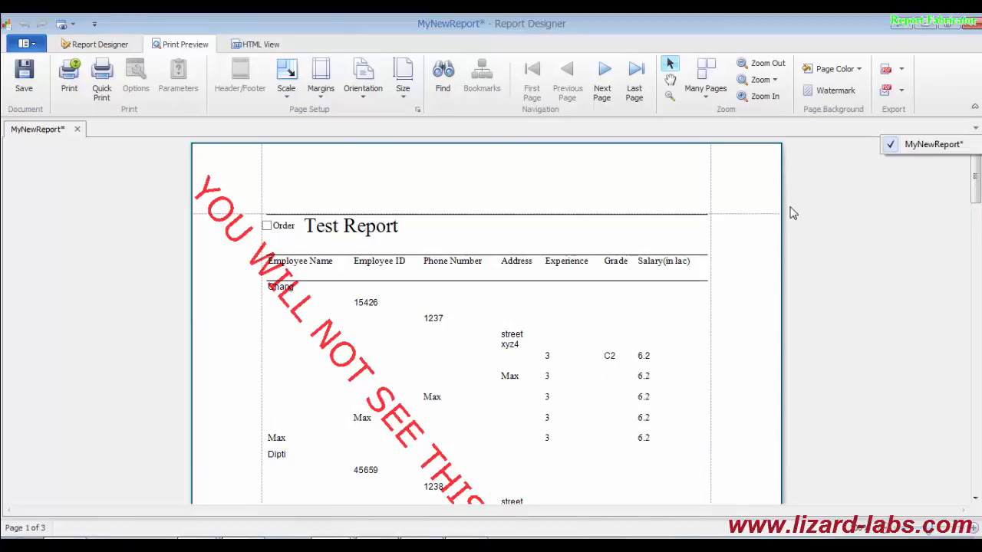
Review the report's watermark settings, including the preset texts and the picture watermark options, without changing them
left_click(834, 94)
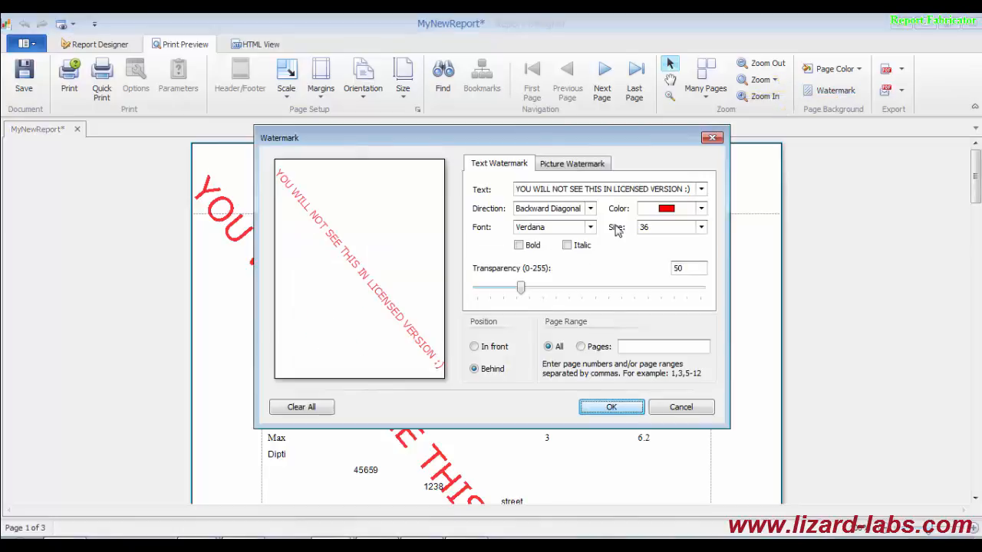
left_click(701, 192)
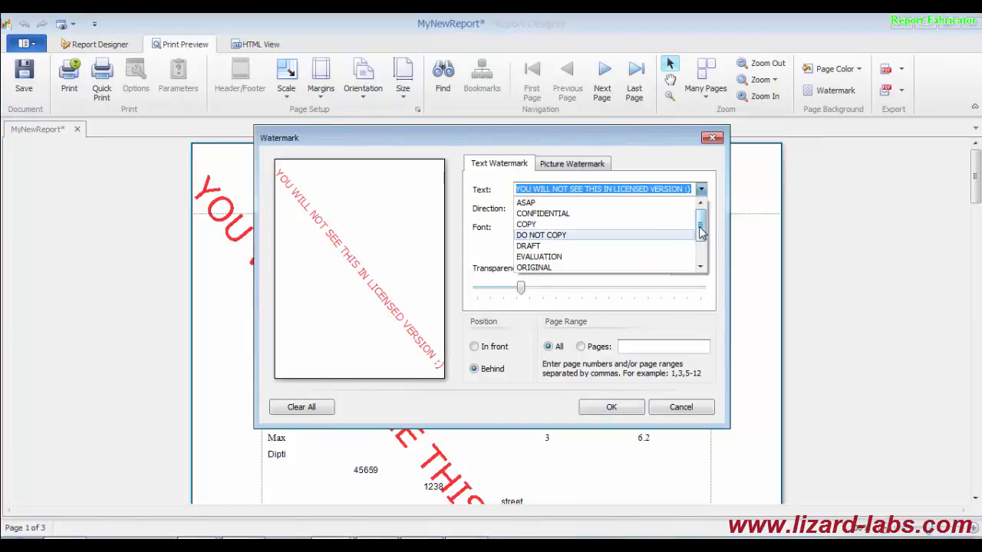
mouse_move(700, 235)
left_mouse_down()
mouse_move(702, 257)
mouse_move(701, 227)
left_mouse_up()
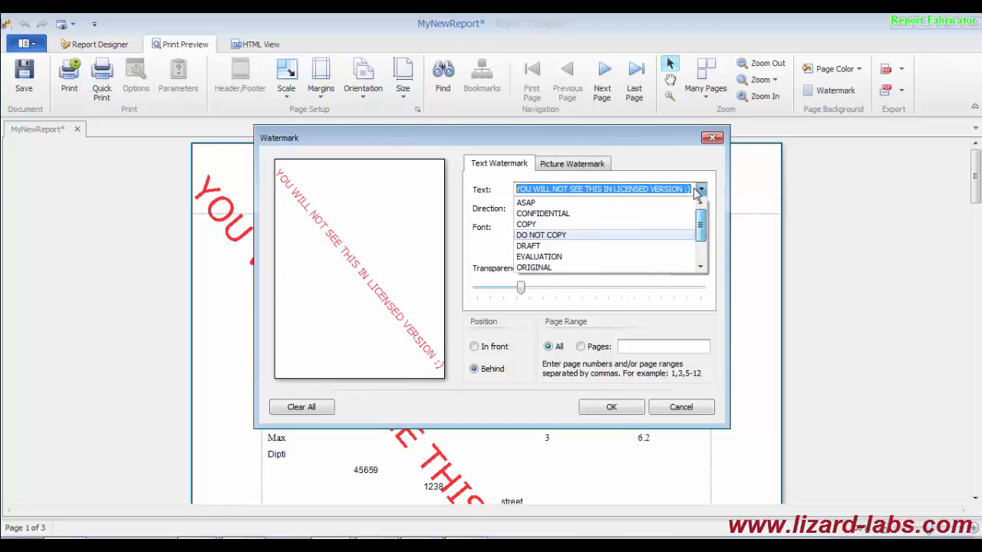
left_click(564, 167)
left_click(564, 167)
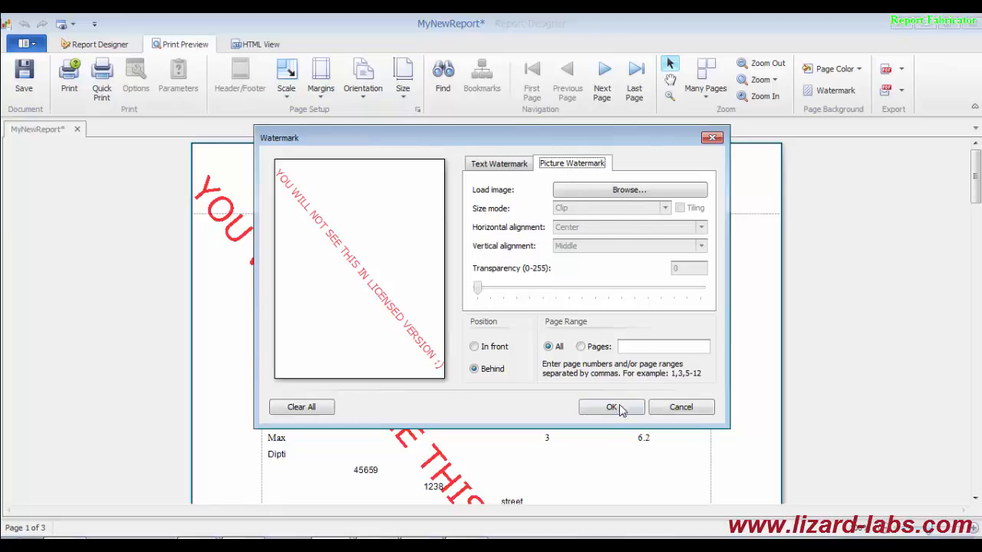
left_click(711, 138)
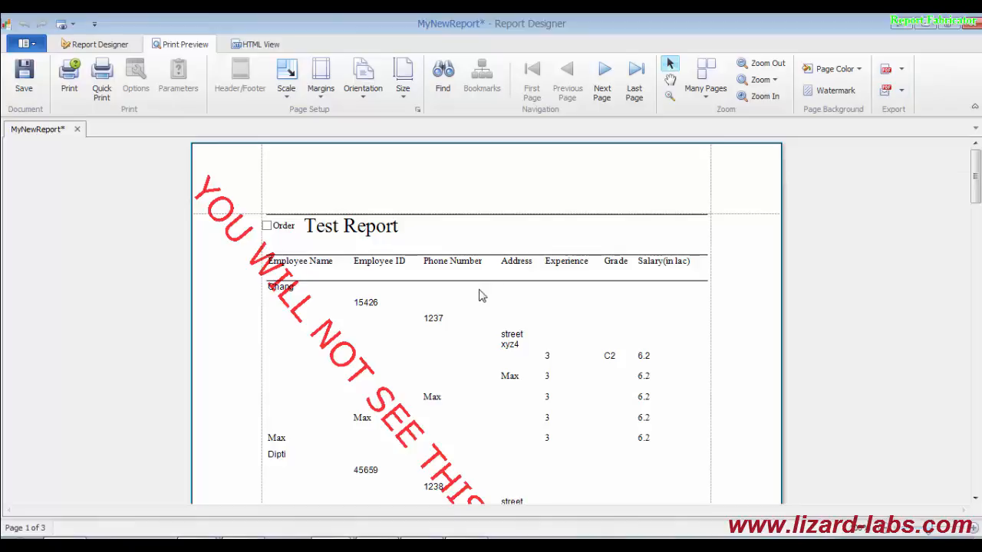
Set up a PDF export with title "Test Run", application "Excel", keywords and subject "RF", and the author's initials
left_click(902, 72)
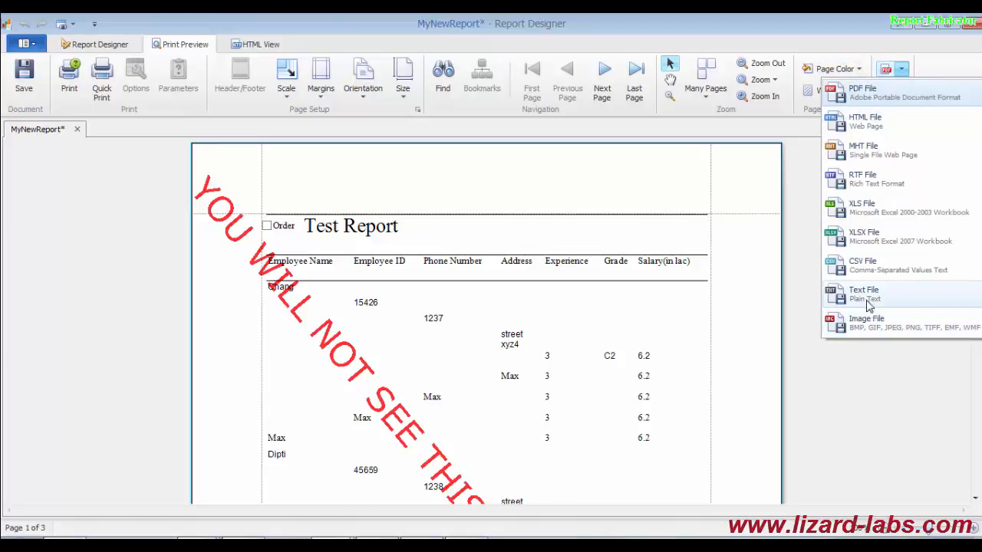
left_click(862, 90)
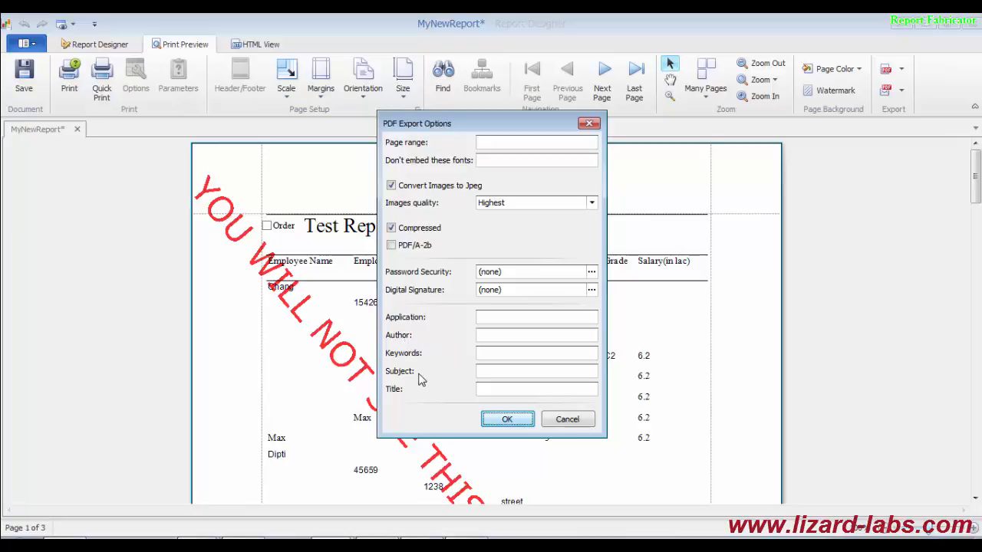
left_click(512, 389)
type("Test Run")
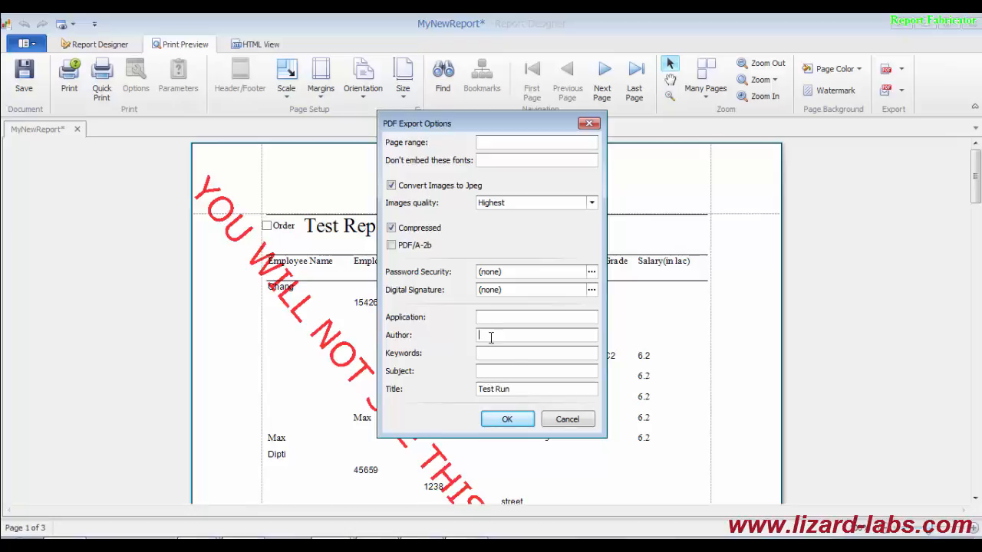
type("CJ")
type("Excel")
type("RF")
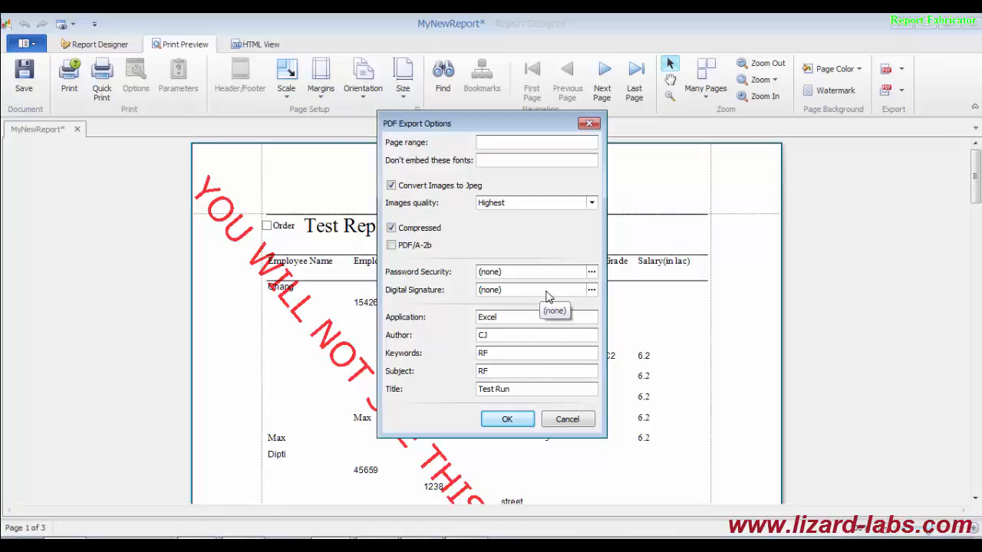
Export the PDF as MyNewReport_Test.pdf to the Report Fabricator folder in Documents and open it for checking
left_click(506, 423)
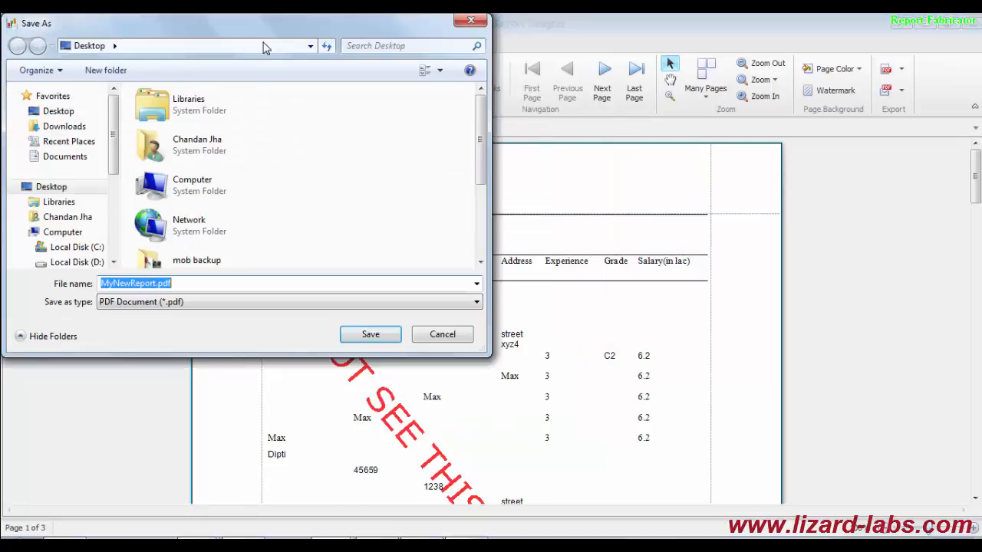
left_click(263, 48)
type("C:\\Users\\Chandan Jha\\Documents\\Report Fabricator")
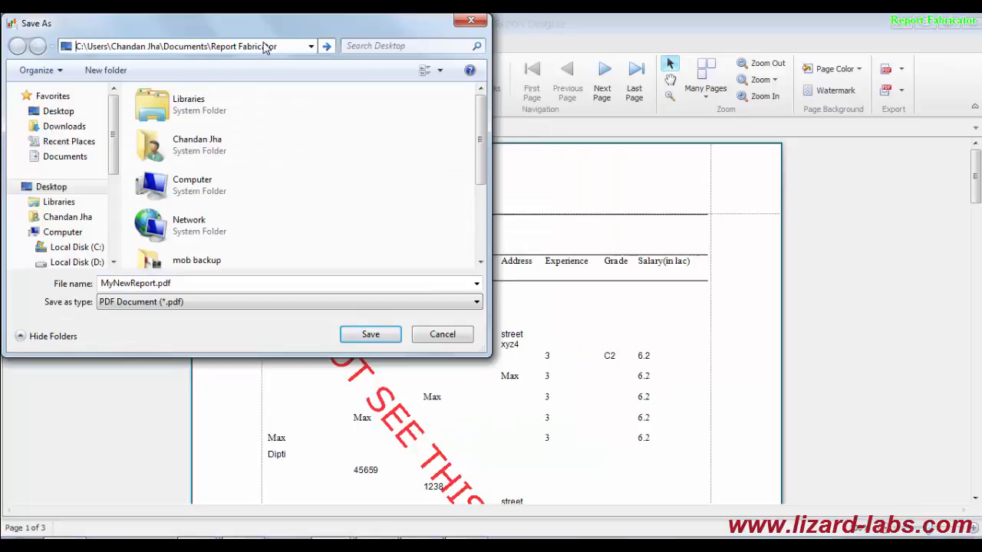
key("Return")
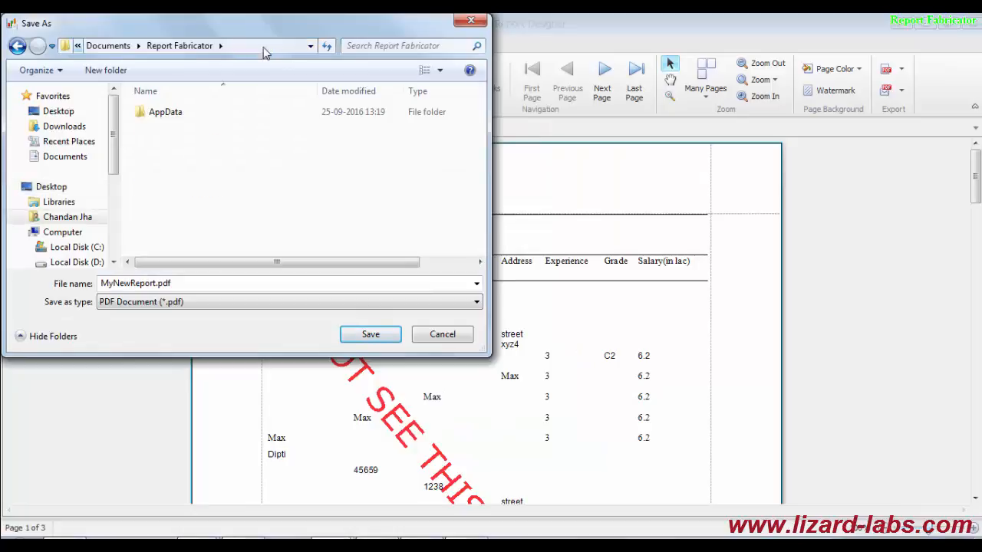
left_click(159, 282)
left_click(159, 282)
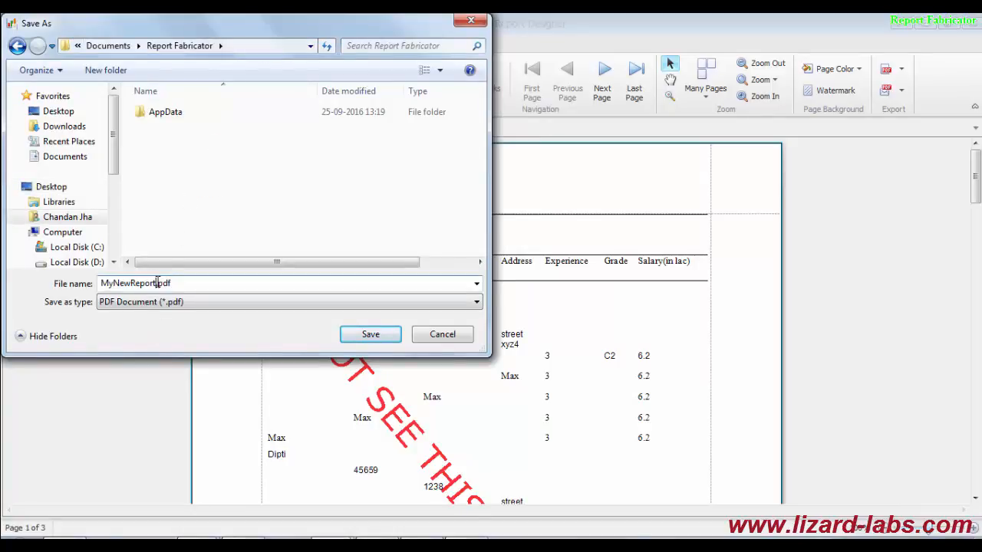
type("_Test")
left_click(372, 335)
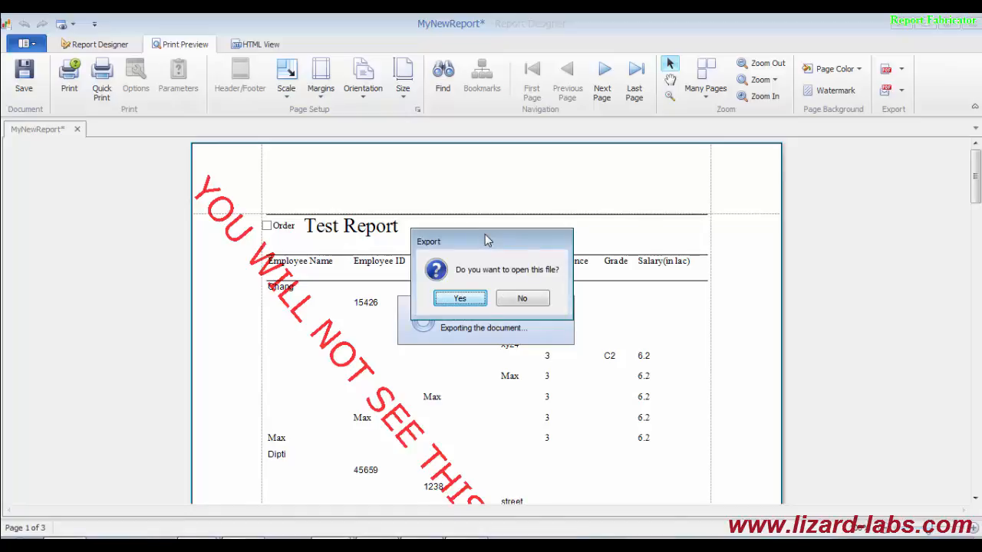
left_click(460, 299)
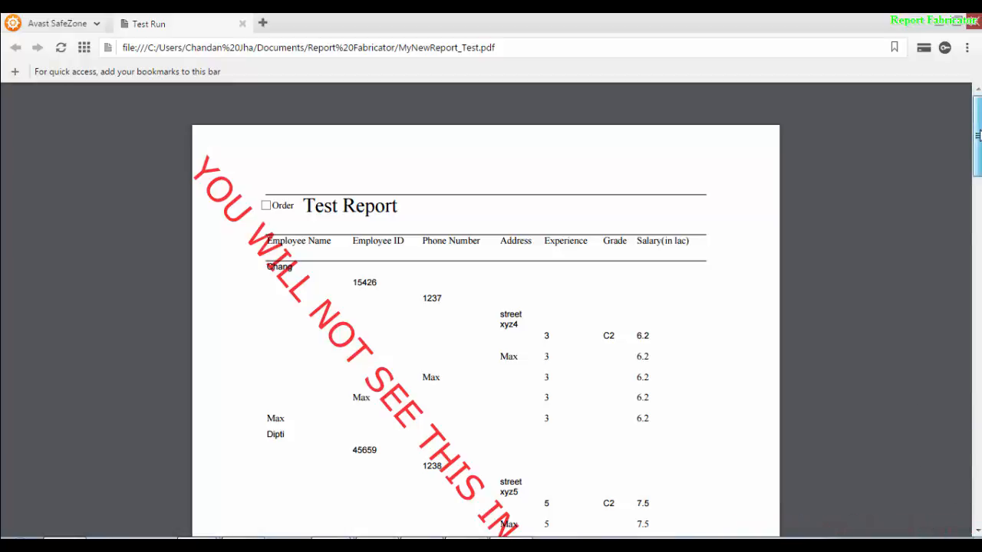
left_click_drag(977, 135, 962, 67)
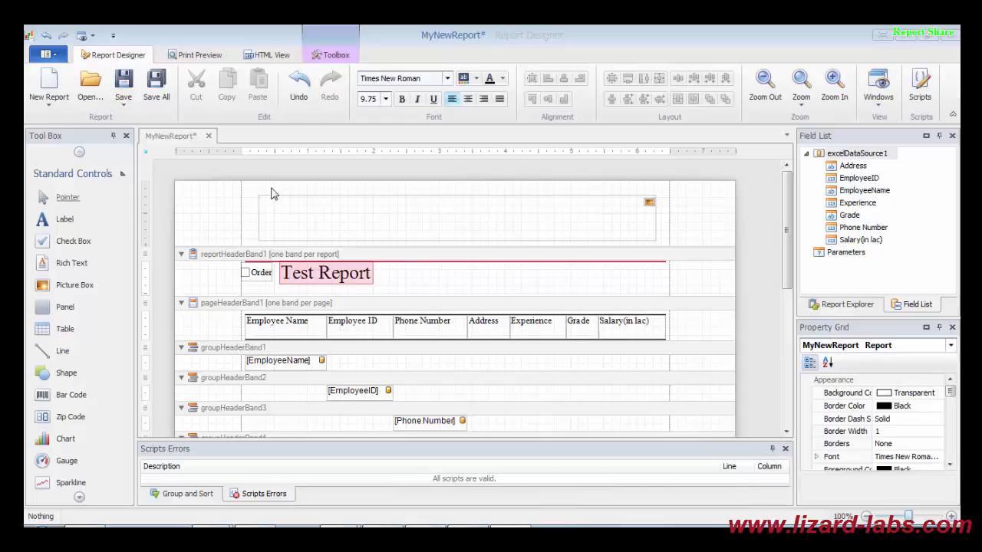
Save the report design as TestRun_report.reportfb in the Report Fabricator documents folder
left_click(105, 70)
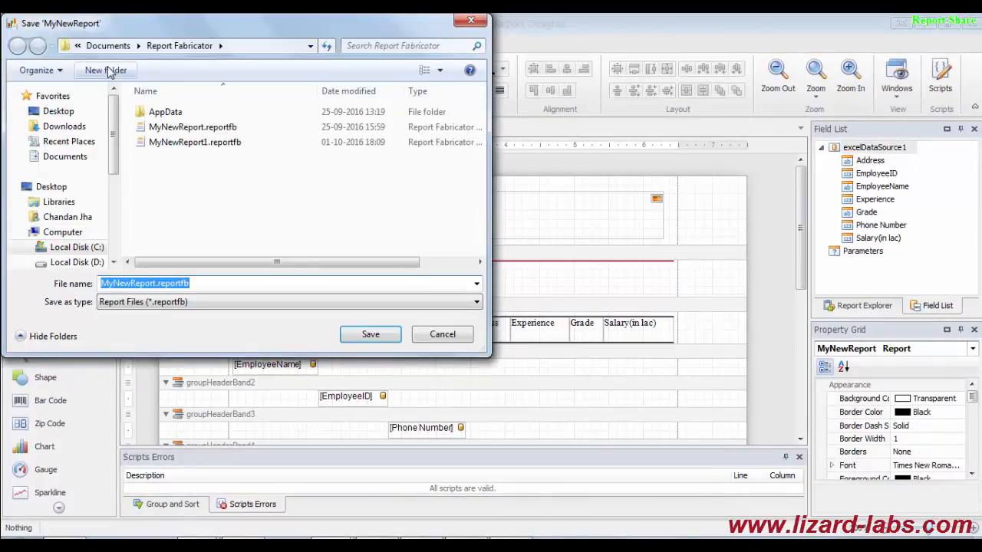
left_click(157, 284)
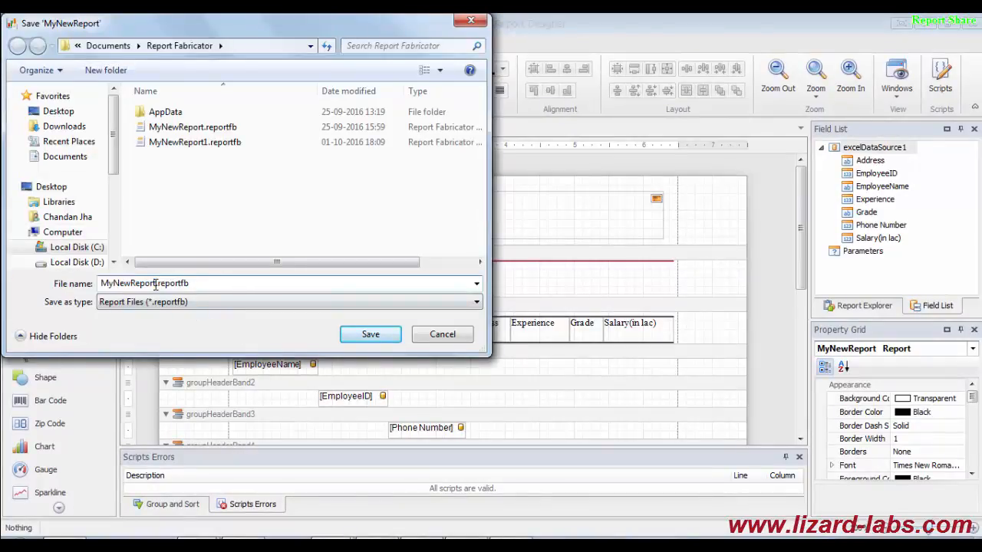
key("BackSpace")
key("BackSpace")
key("BackSpace")
key("BackSpace")
key("BackSpace")
key("BackSpace")
key("BackSpace")
key("BackSpace")
key("BackSpace")
key("BackSpace")
key("BackSpace")
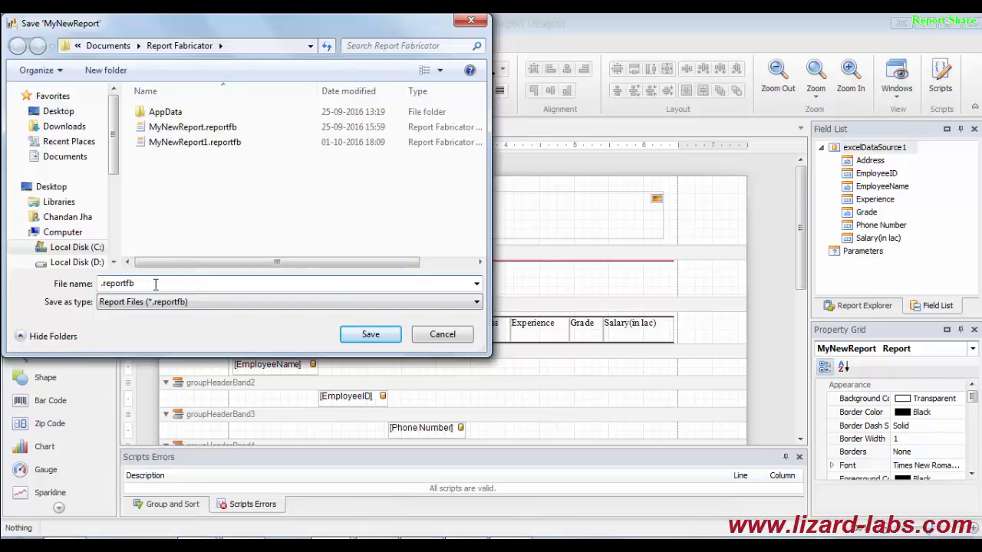
type("TestRun_report")
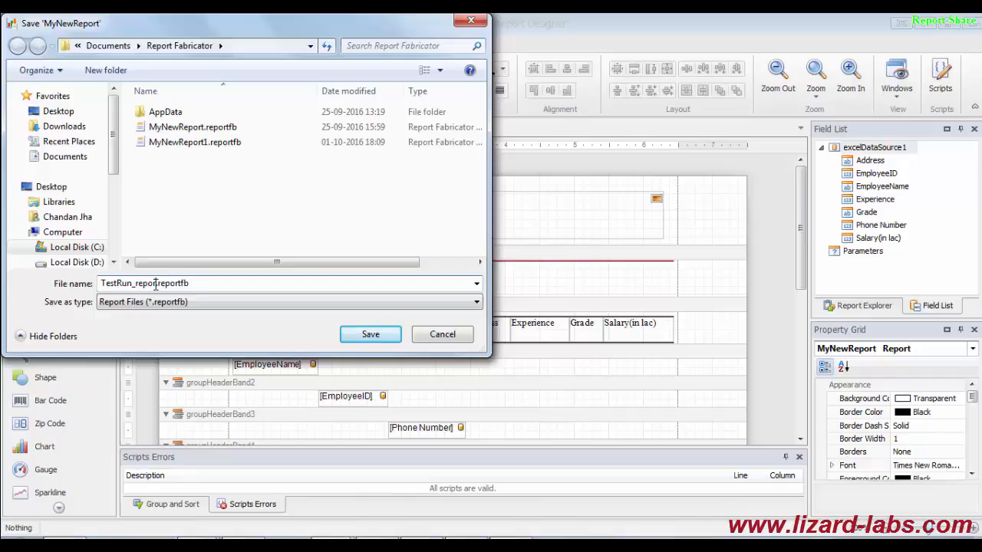
left_click(398, 338)
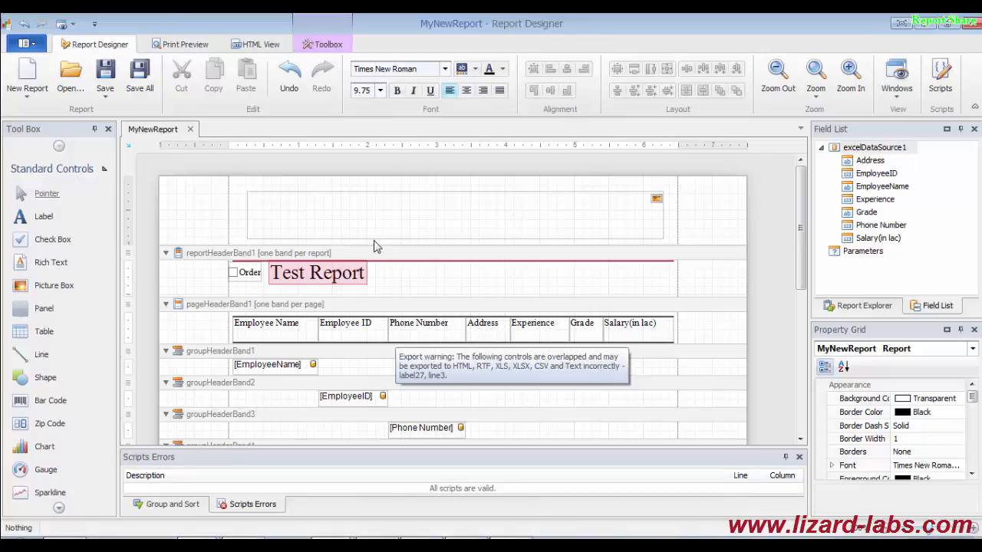
Switch to the Report Fabricator viewer and open TestRun_report.reportfb from the Report Fabricator documents folder
mouse_move(334, 545)
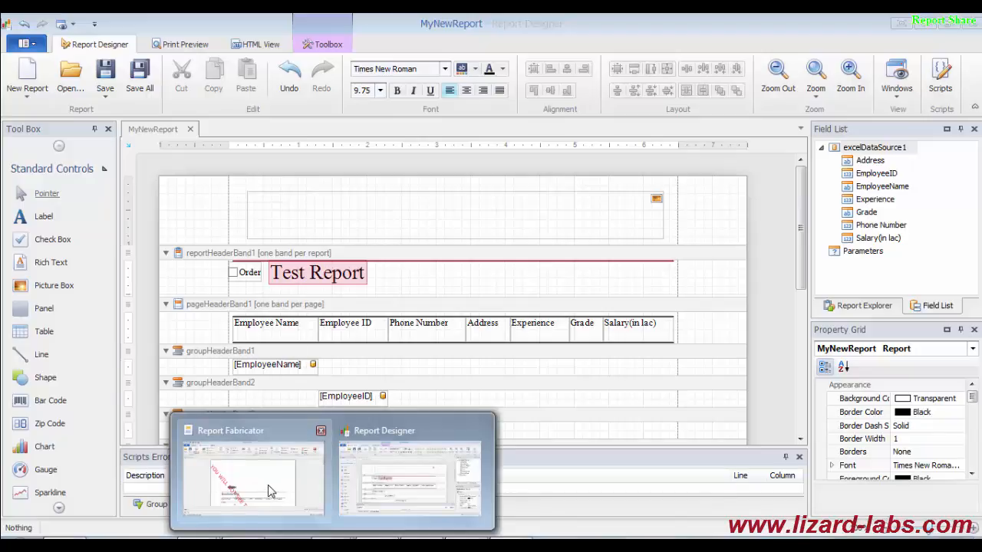
left_click(270, 492)
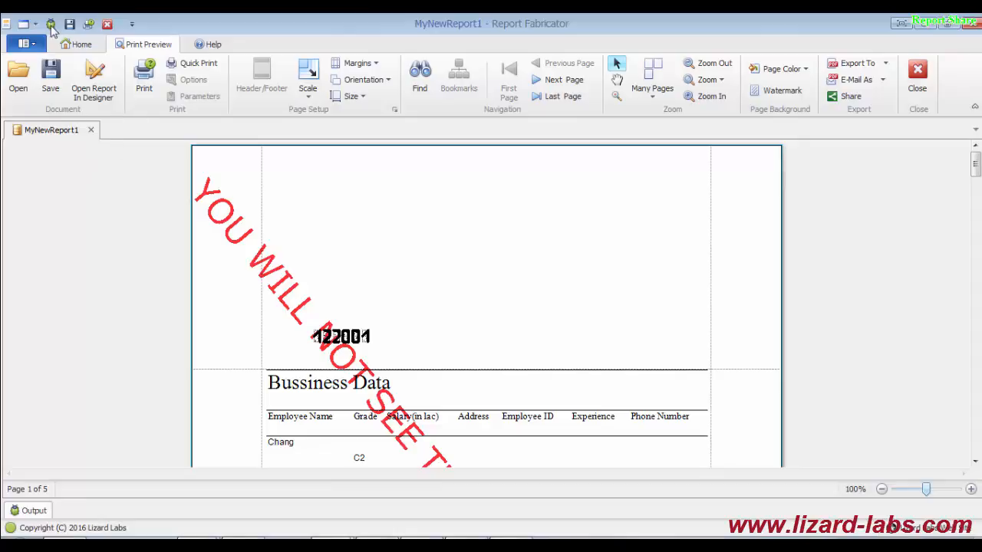
left_click(72, 46)
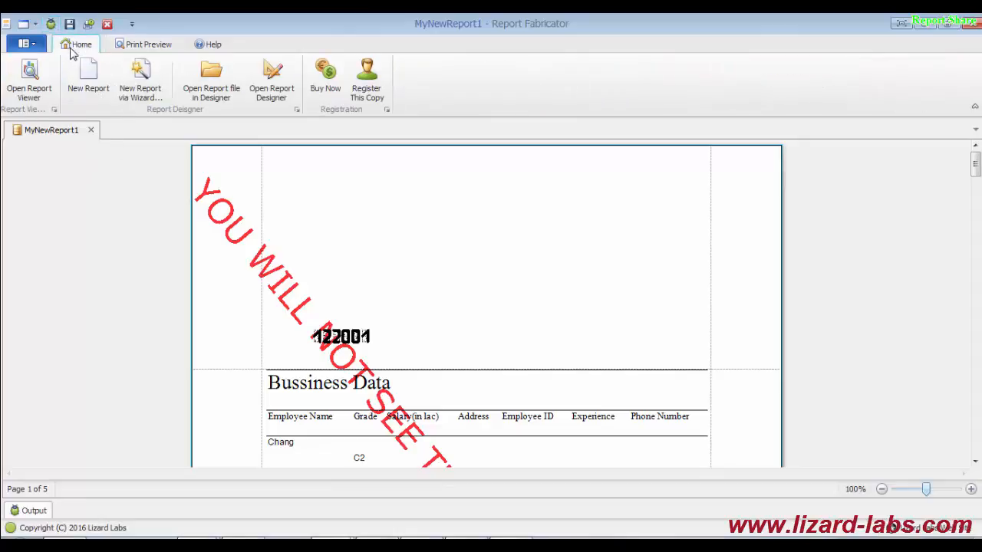
left_click(31, 78)
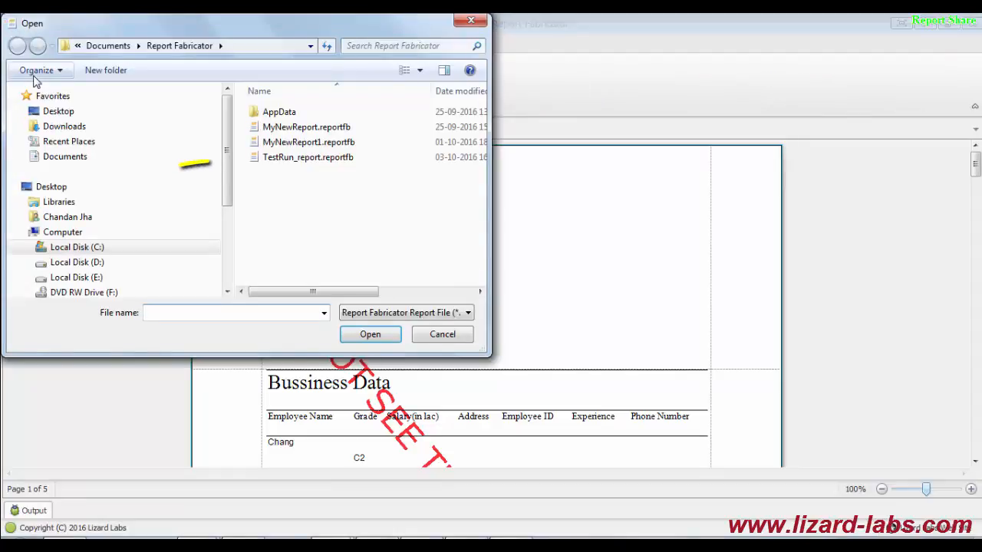
double_click(305, 159)
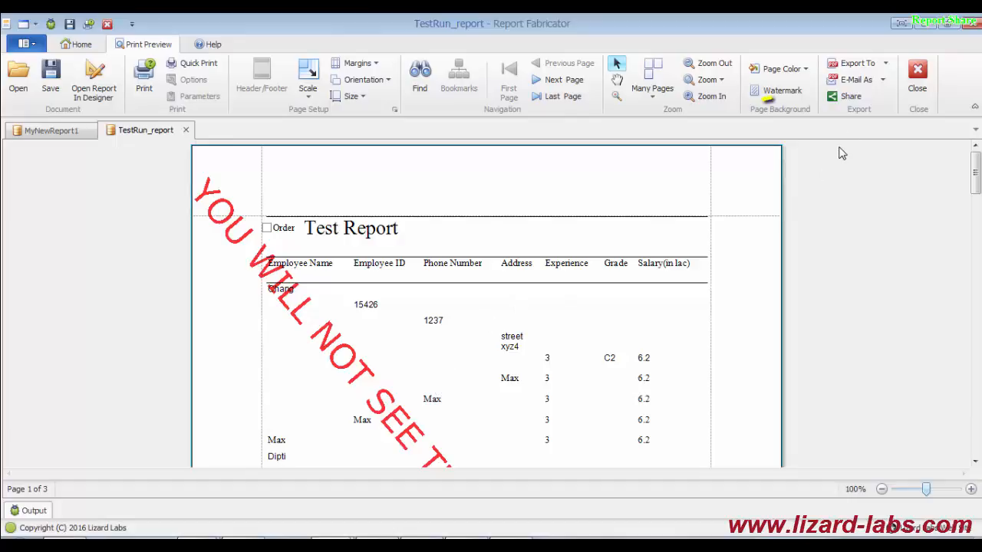
Replace the report's watermark text with the preset DRAFT and set its transparency to 210
left_click(847, 101)
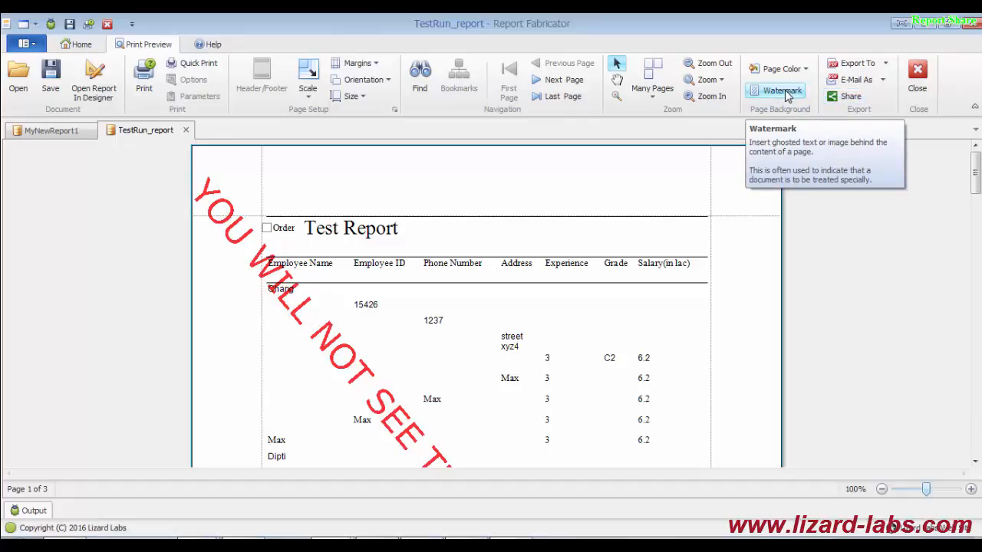
left_click(786, 95)
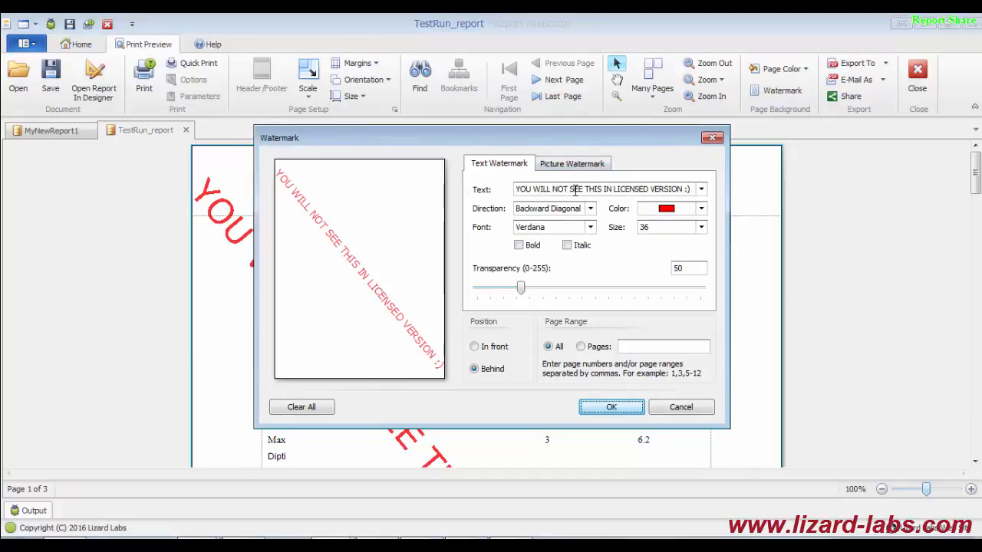
left_click(700, 189)
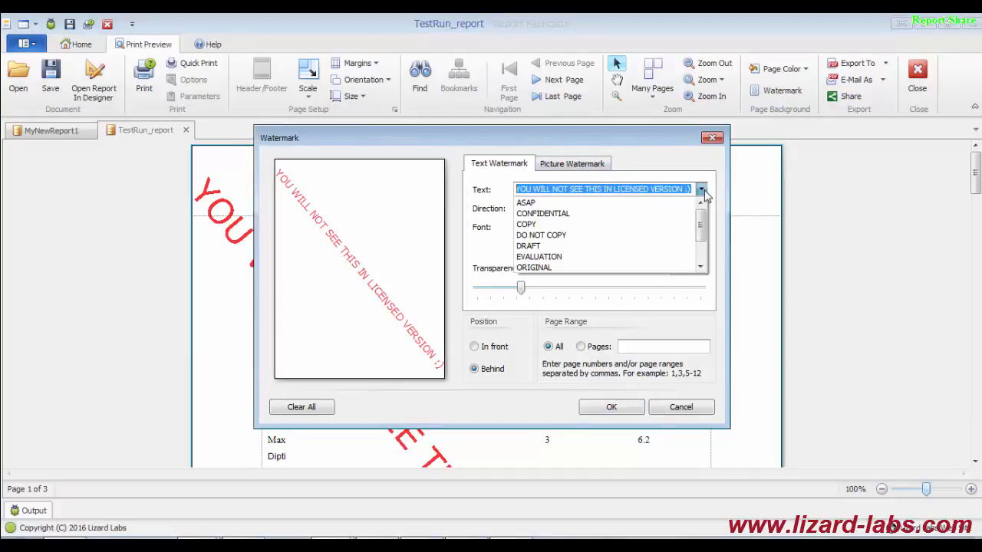
left_click(574, 250)
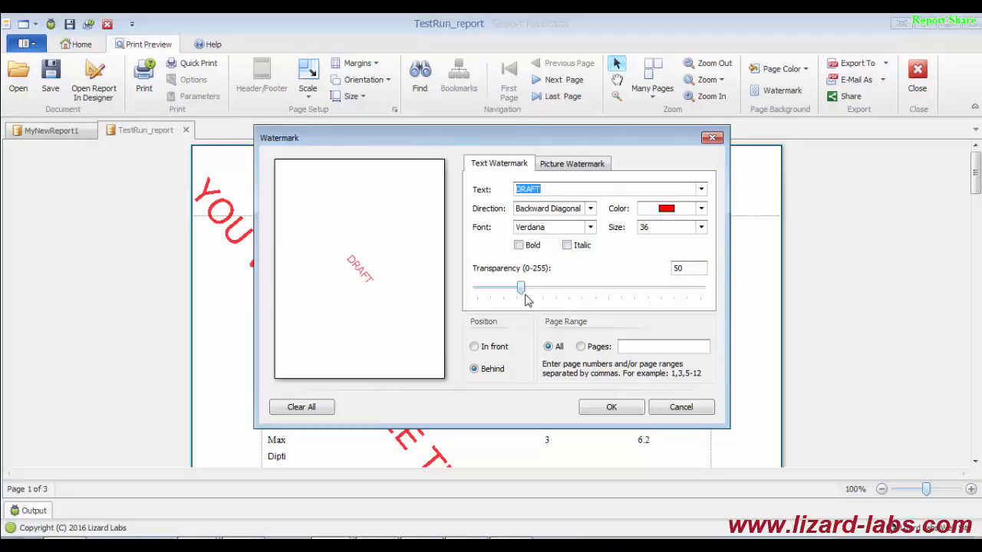
left_click_drag(520, 290, 488, 289)
left_click_drag(539, 337, 661, 350)
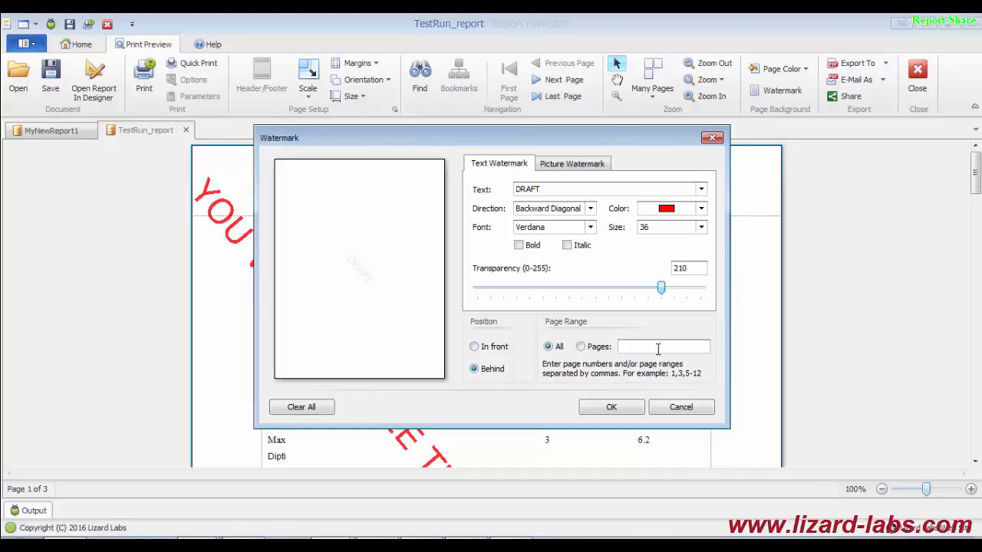
Check the picture watermark options, set the text watermark's direction to Horizontal and apply the watermark to the report
left_click(581, 169)
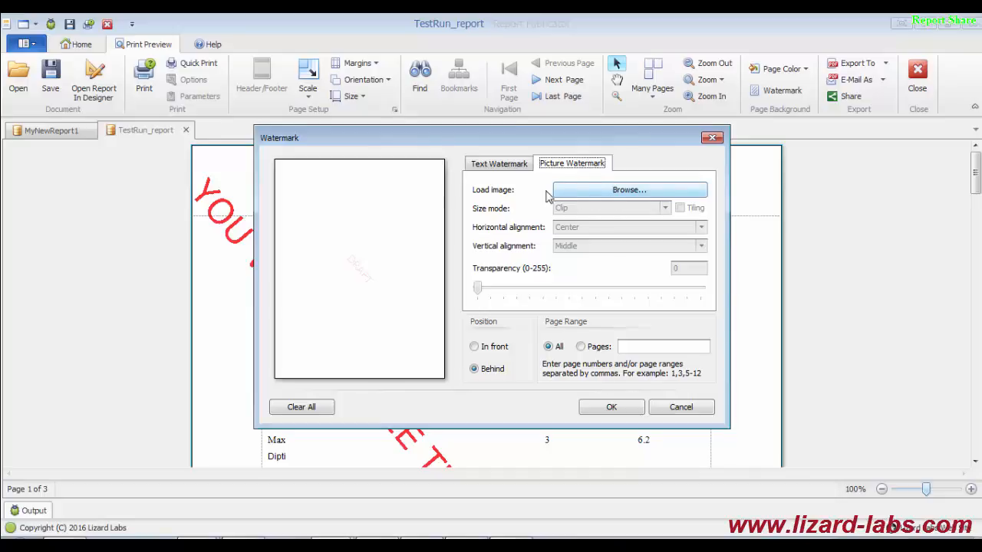
left_click(512, 170)
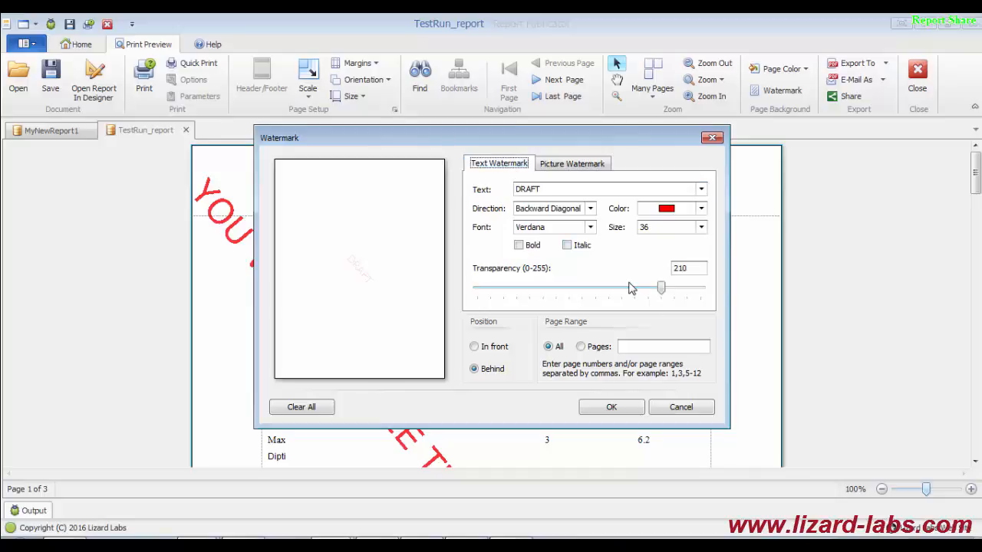
left_click(591, 208)
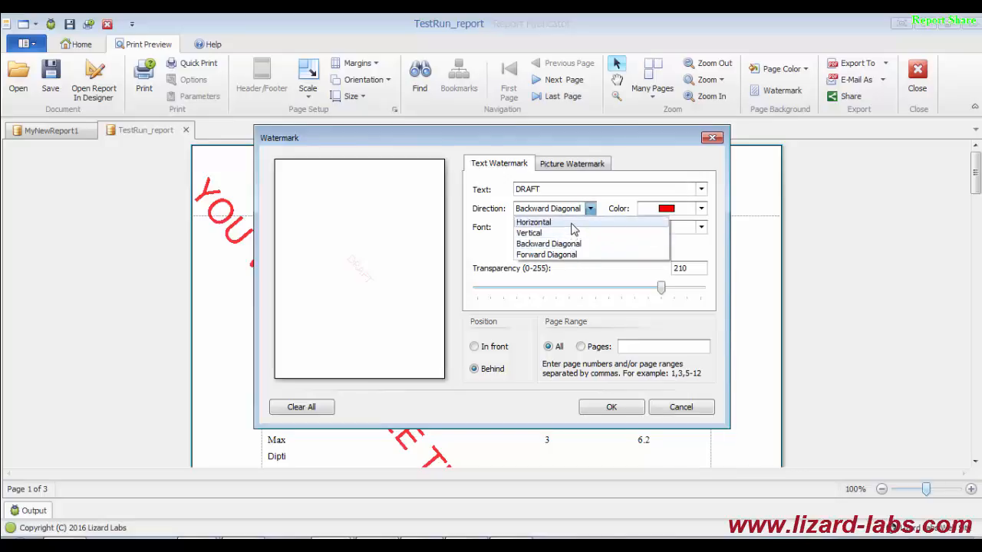
left_click(573, 223)
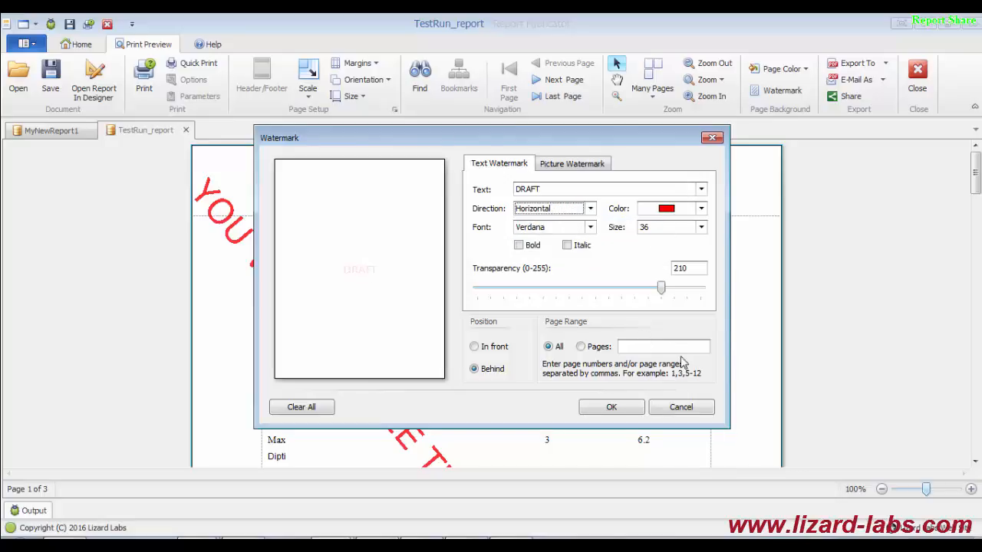
left_click(633, 409)
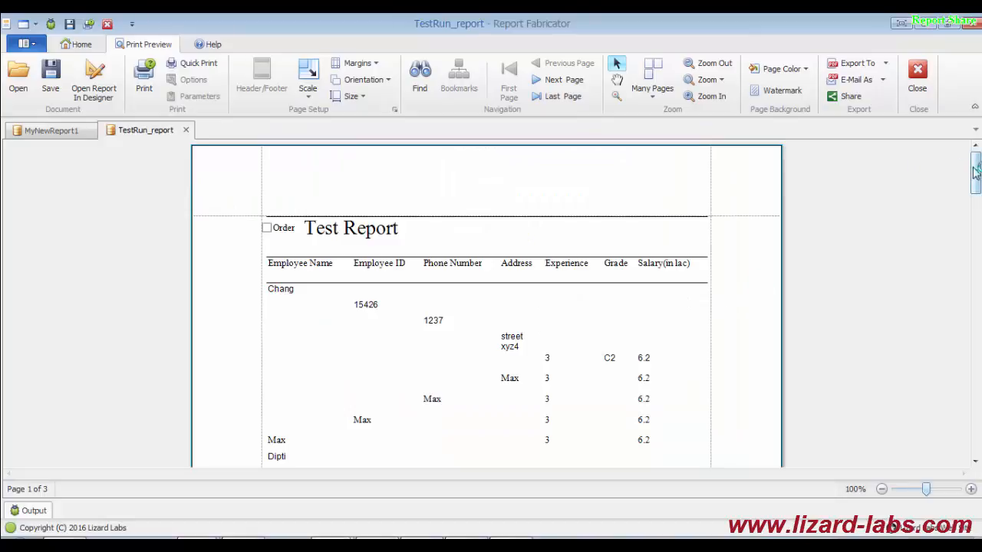
mouse_move(975, 164)
left_mouse_down()
mouse_move(975, 207)
mouse_move(975, 165)
left_mouse_up()
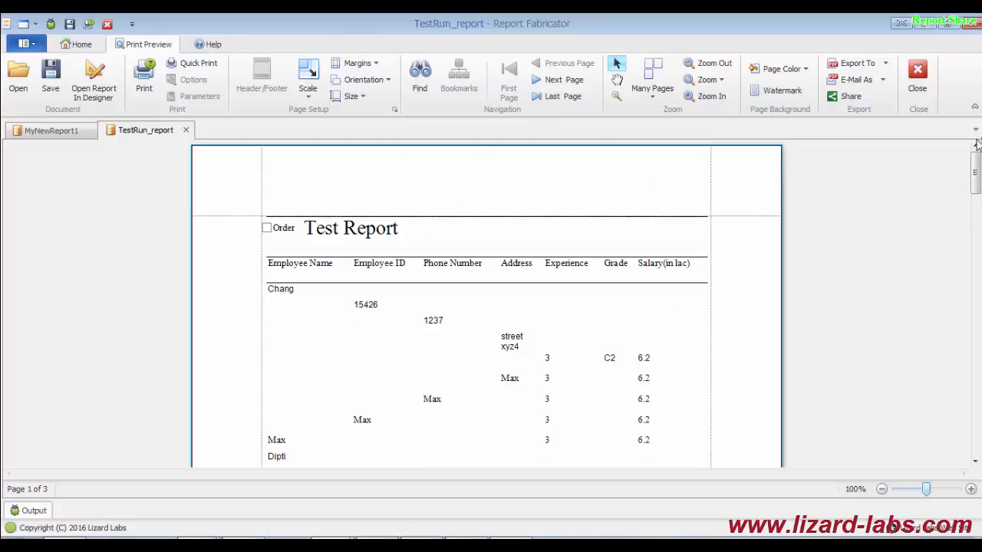
Share the report as TestRun_report.pdf to Google Drive through the File Sharing Wizard, keeping the default options
left_click(853, 98)
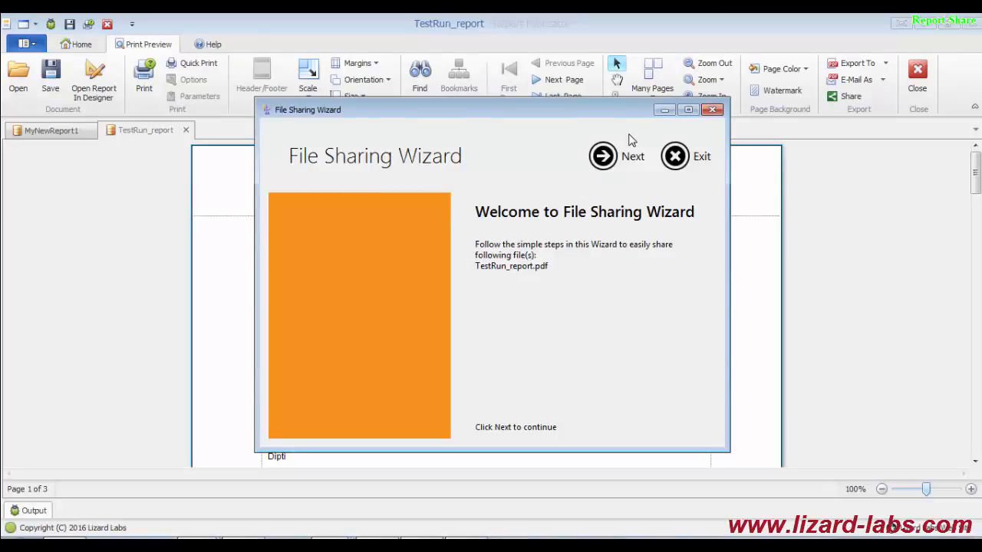
left_click(601, 162)
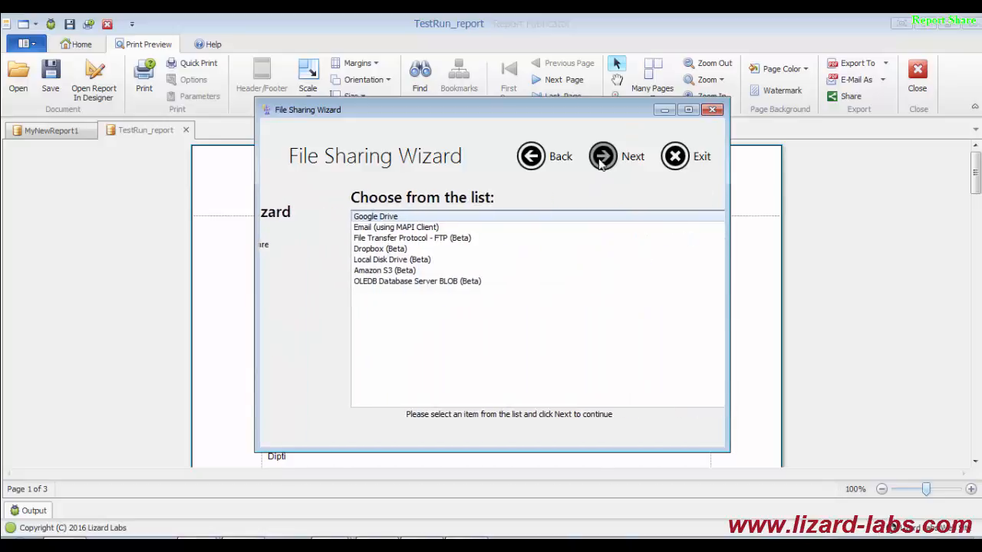
left_click(366, 228)
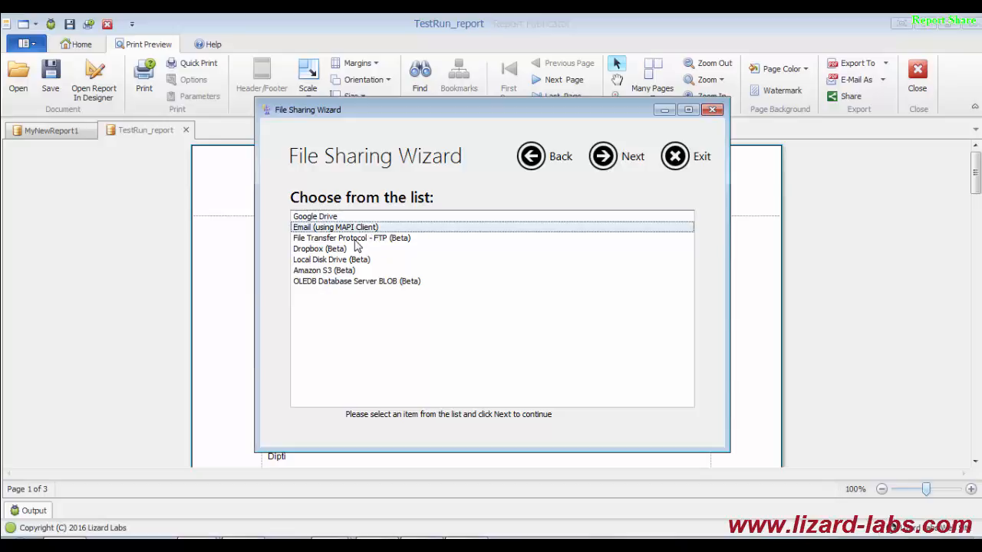
left_click(355, 240)
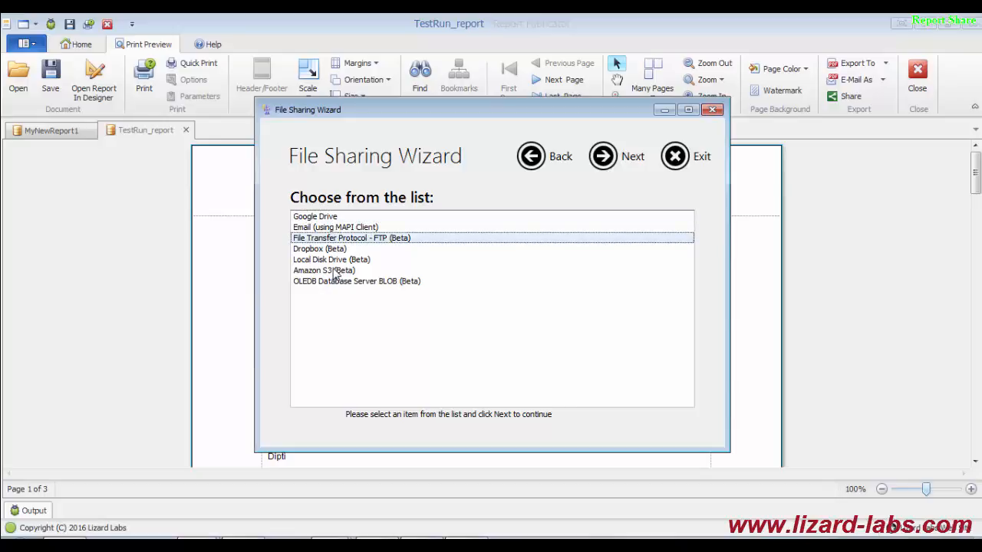
left_click(388, 218)
left_click(602, 158)
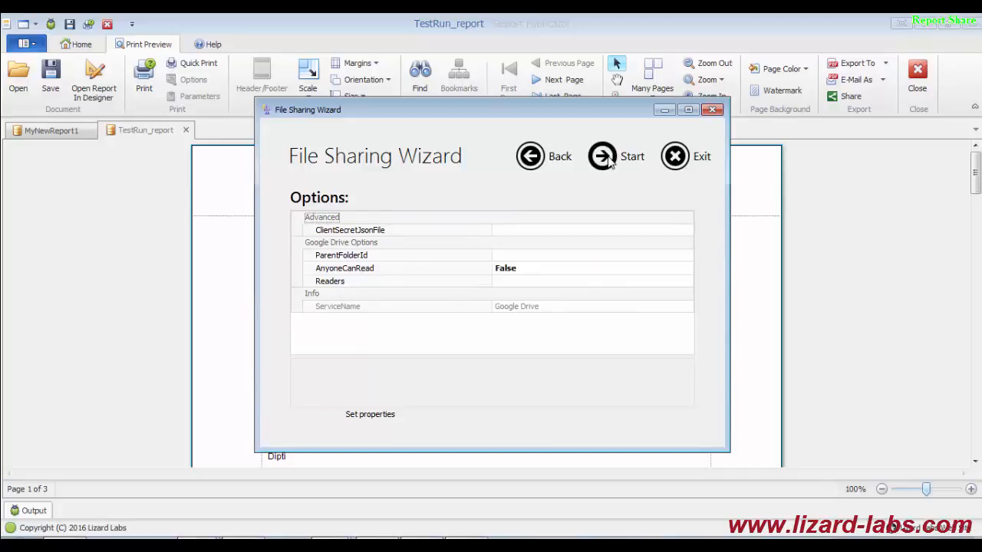
left_click(606, 160)
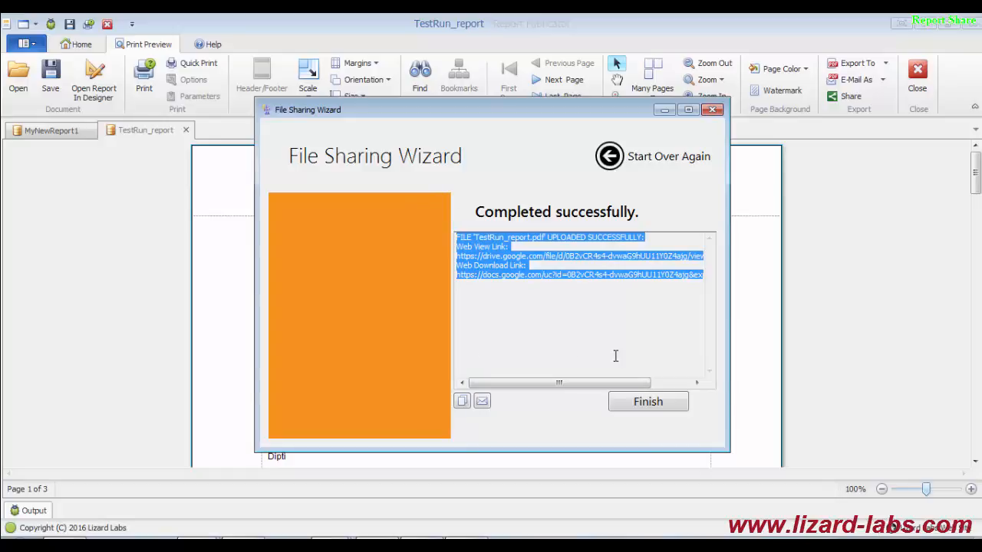
left_click(662, 403)
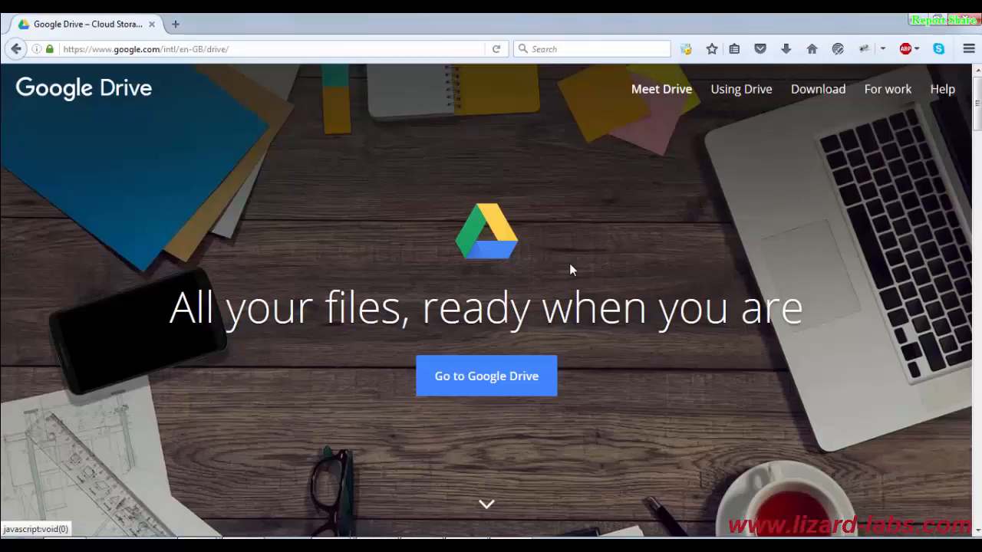
Go to Google Drive in the browser and sign in with the account password
left_click(484, 392)
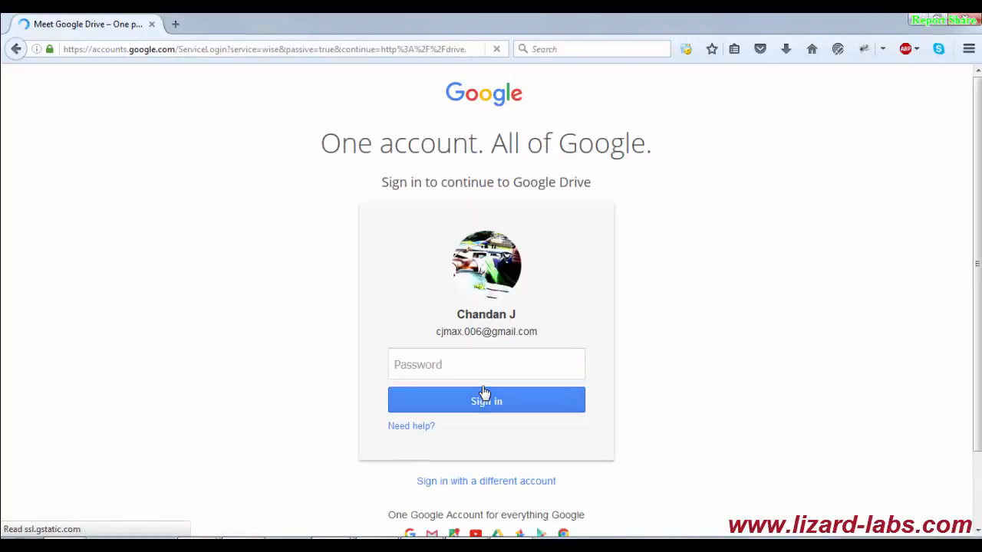
type("••")
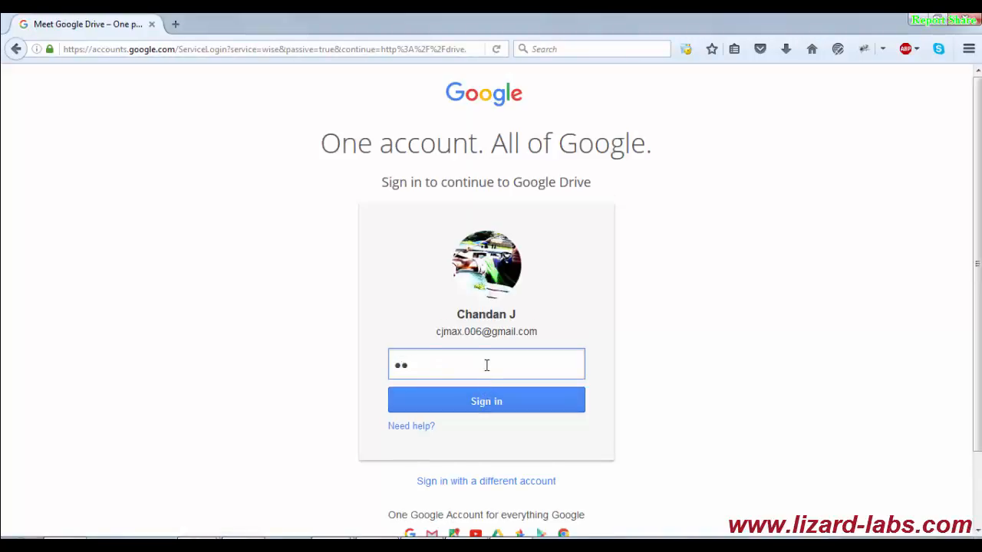
type("••••••")
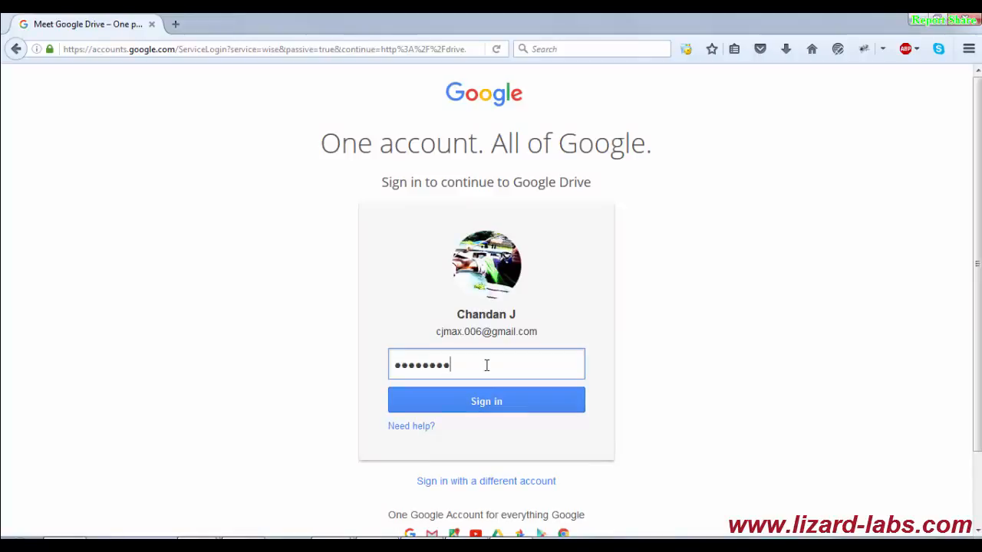
left_click(490, 401)
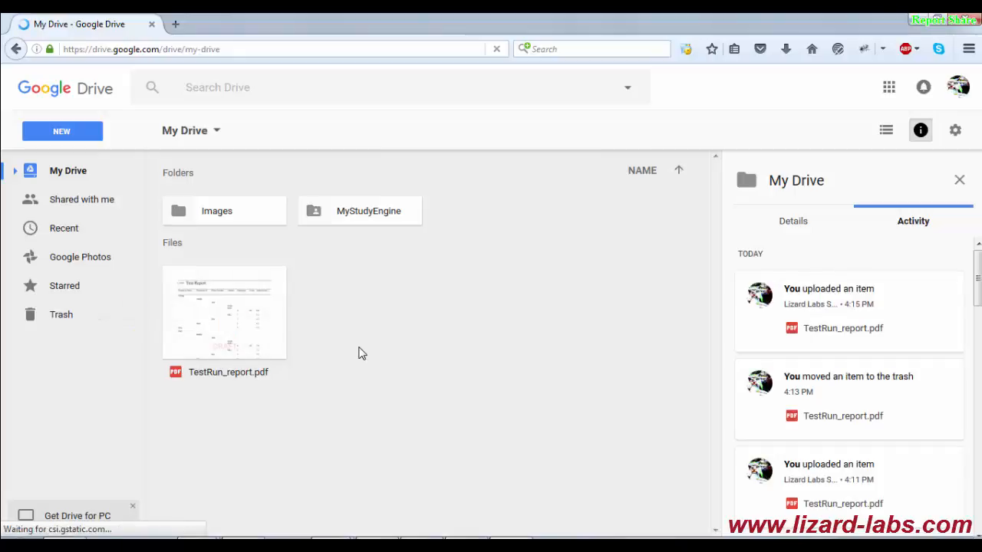
Open the uploaded TestRun_report.pdf in Google Drive, look through its pages and return to Report Designer
left_click(247, 323)
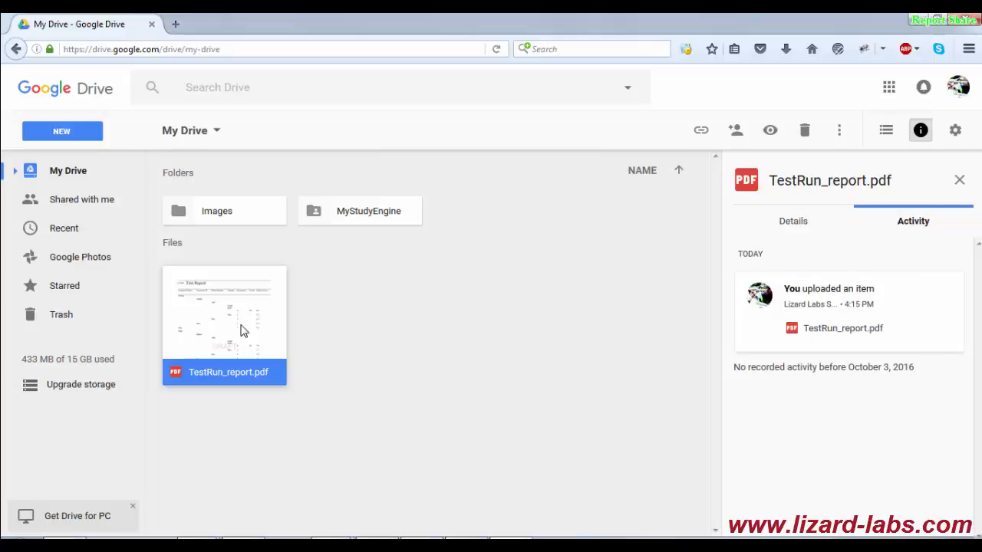
double_click(240, 330)
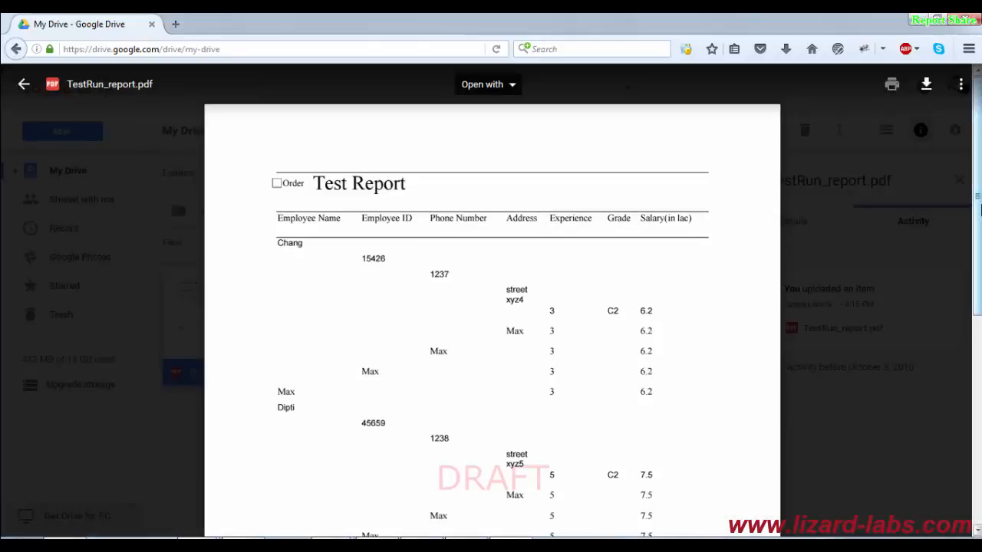
scroll(975, 91, "down", 5)
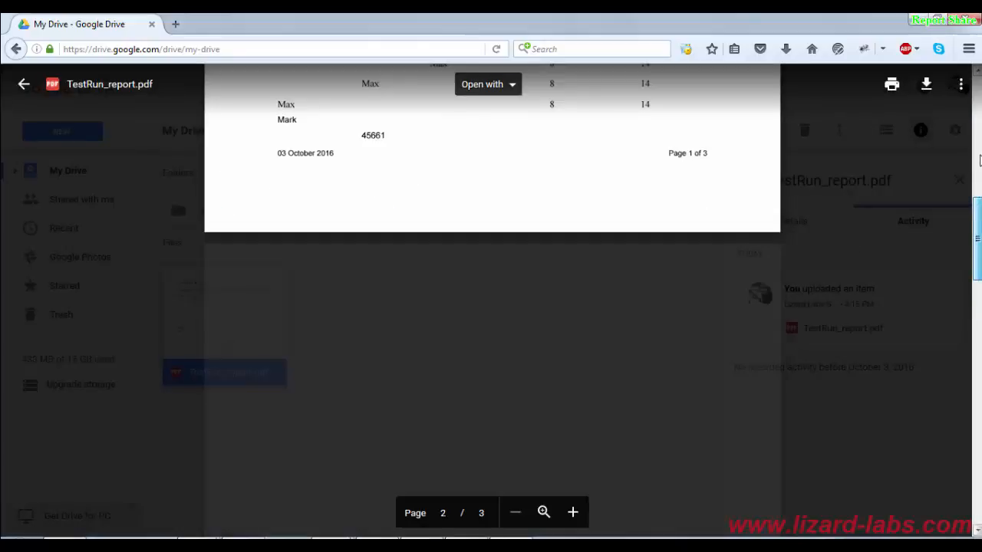
scroll(976, 90, "up", 5)
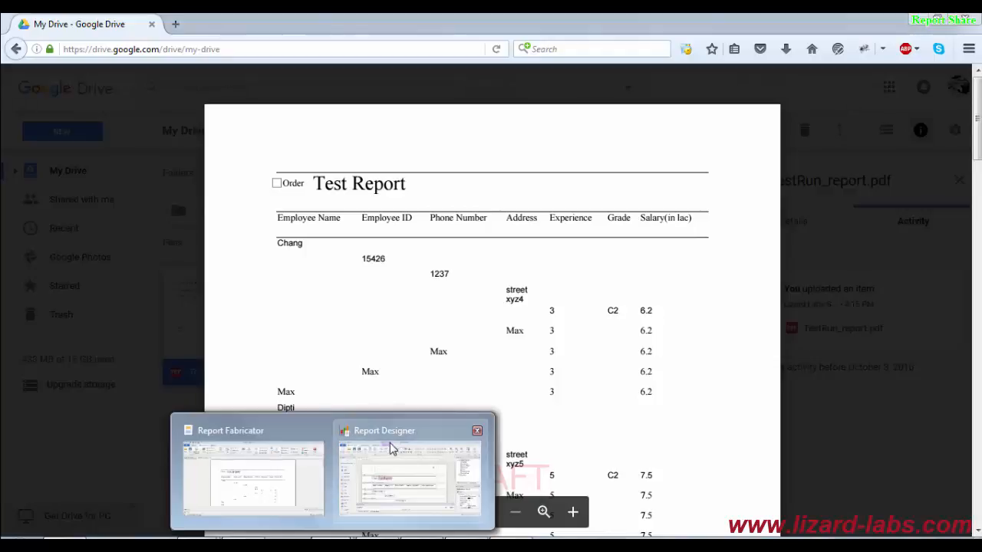
left_click(389, 442)
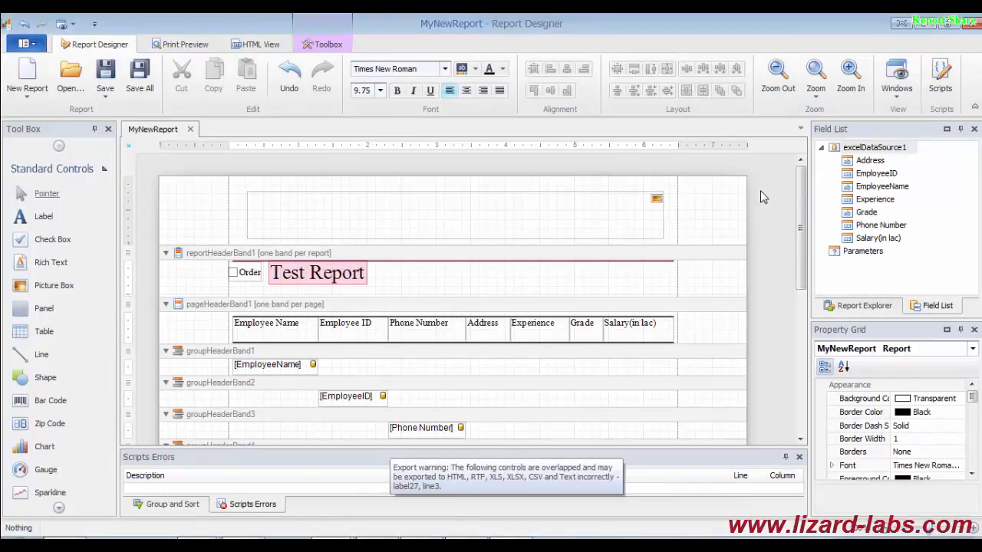